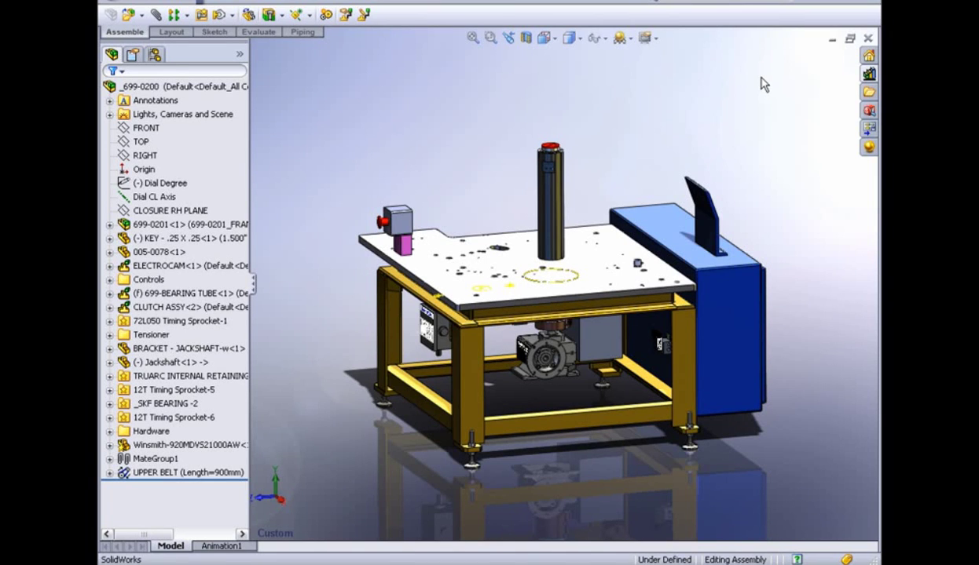
- Browse the Design Library's Toolbox to Ansi Inch > Bolts and Screws
left_click(868, 74)
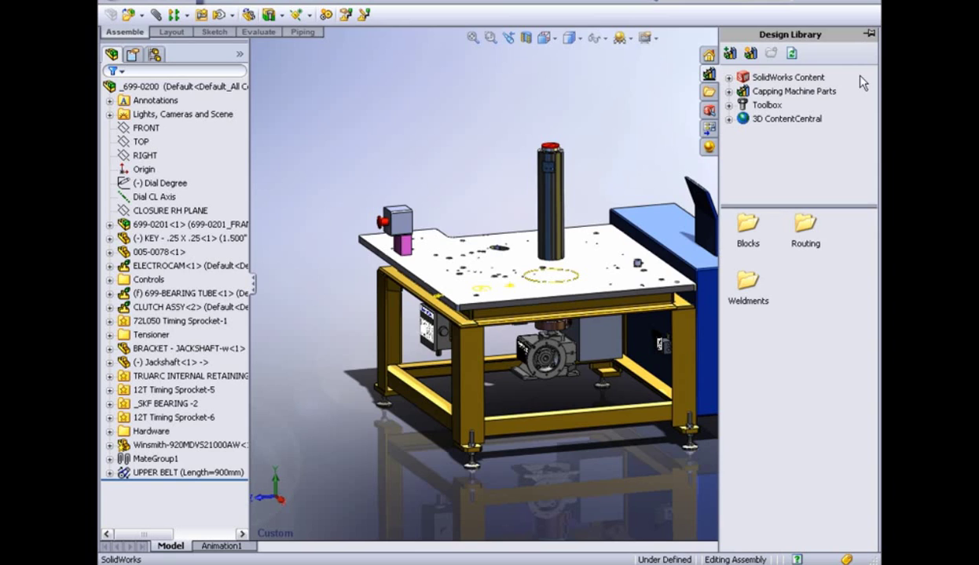
left_click(773, 106)
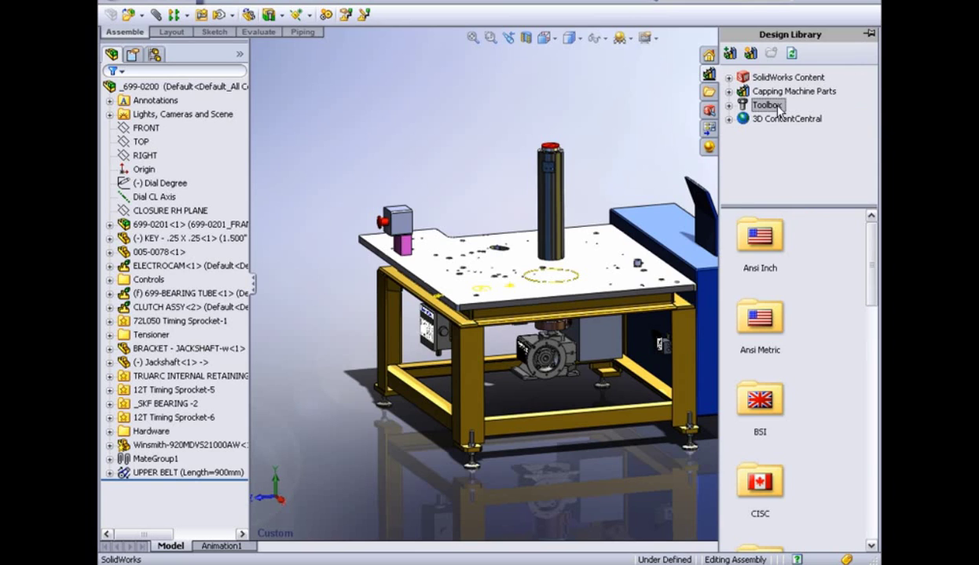
double_click(758, 236)
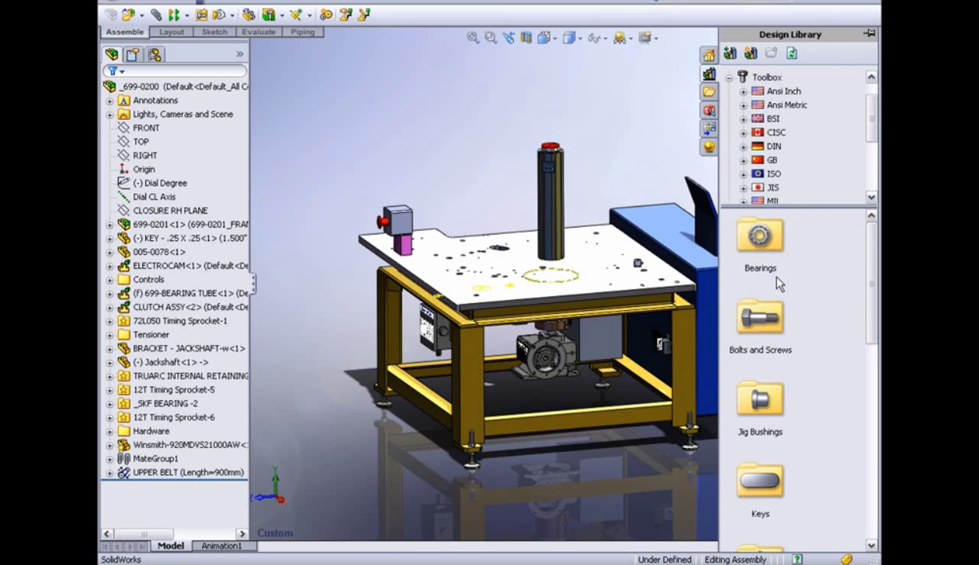
double_click(750, 310)
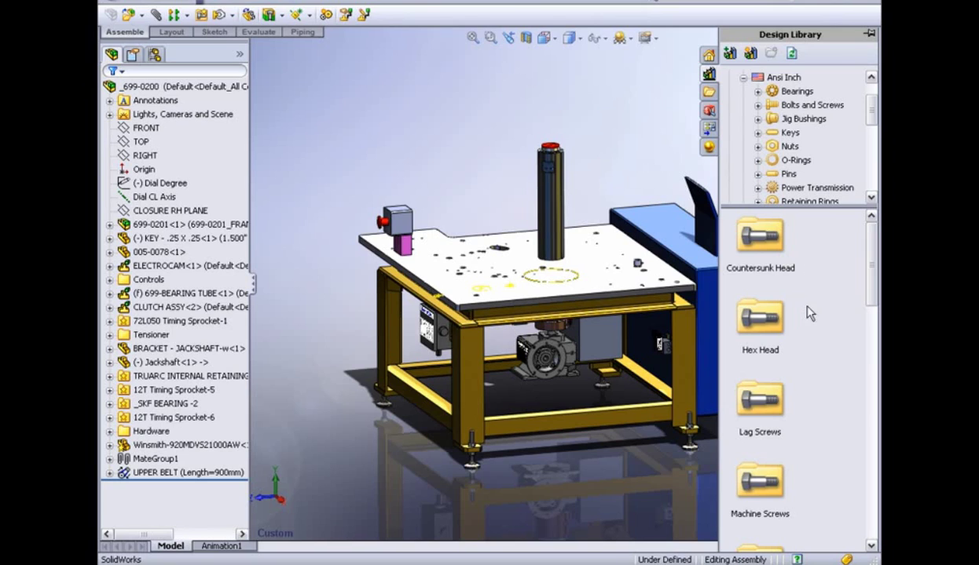
- Hide the Design Library and switch to the saved SmartFastener view of the tabletop holes
left_click(666, 484)
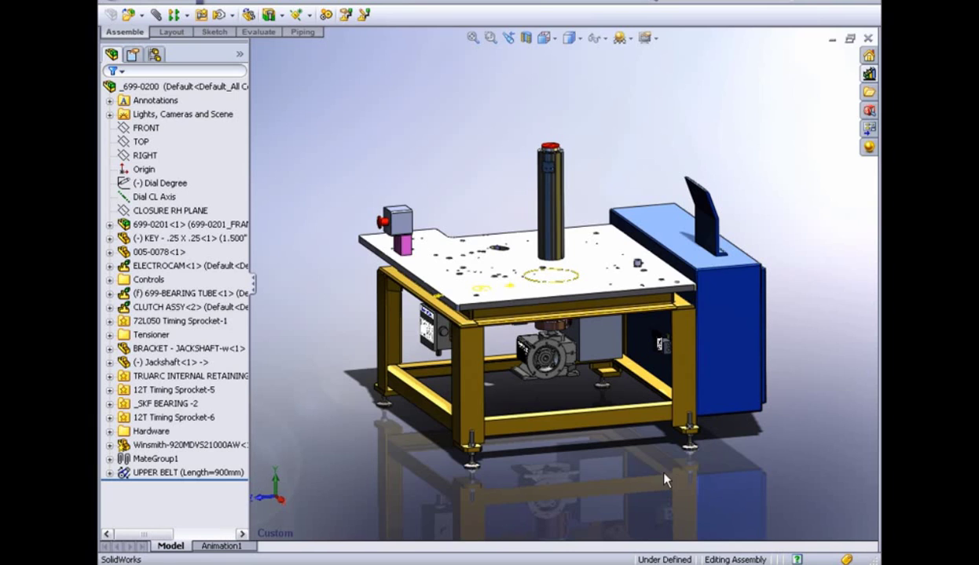
left_click(553, 37)
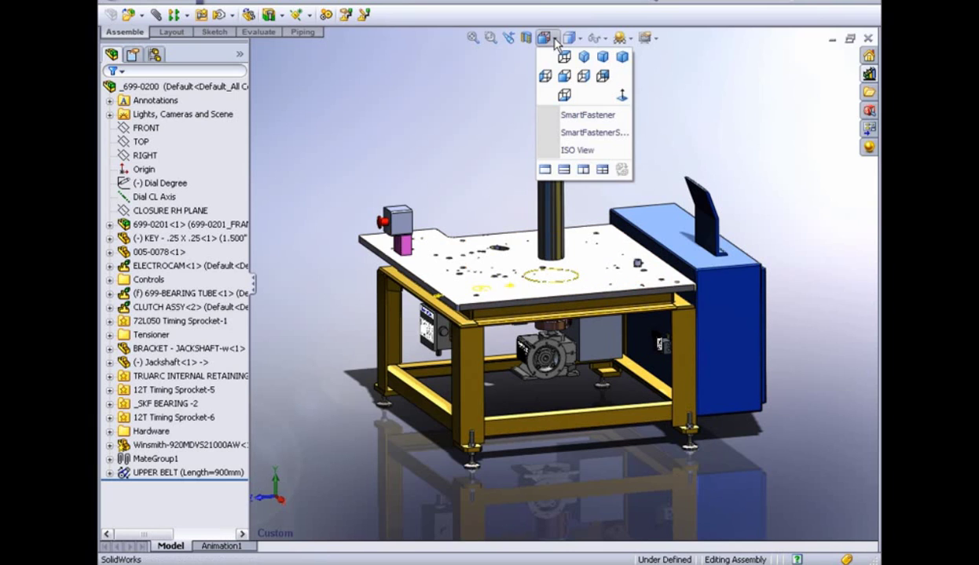
left_click(556, 117)
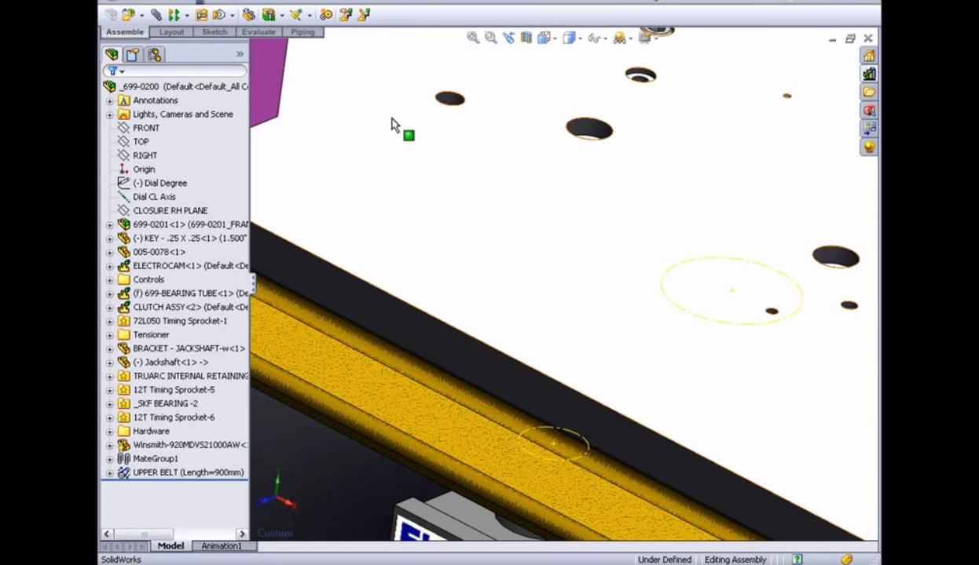
- Add M10 x 35 socket head cap screw smart fasteners to the tabletop's counterbored holes
left_click(202, 17)
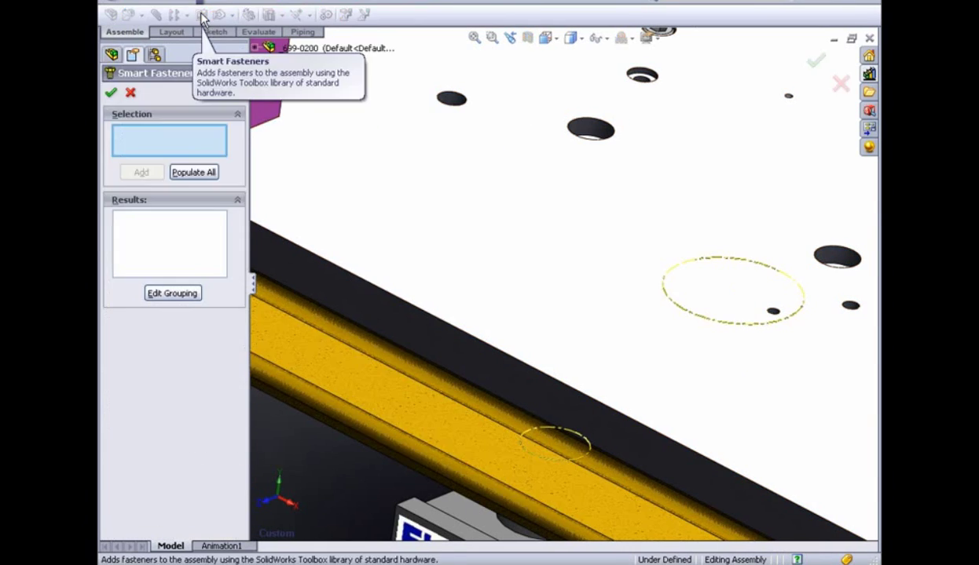
left_click(198, 157)
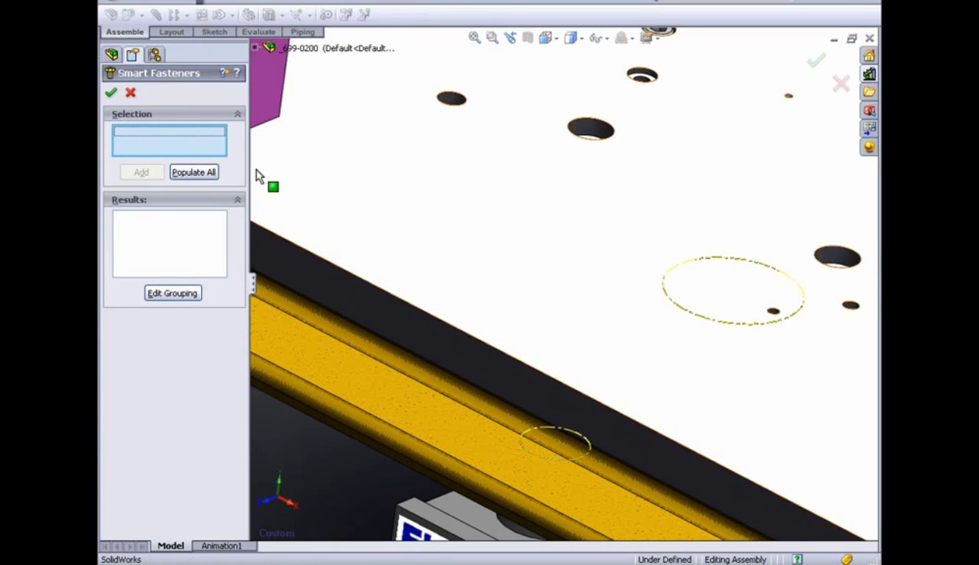
left_click(587, 135)
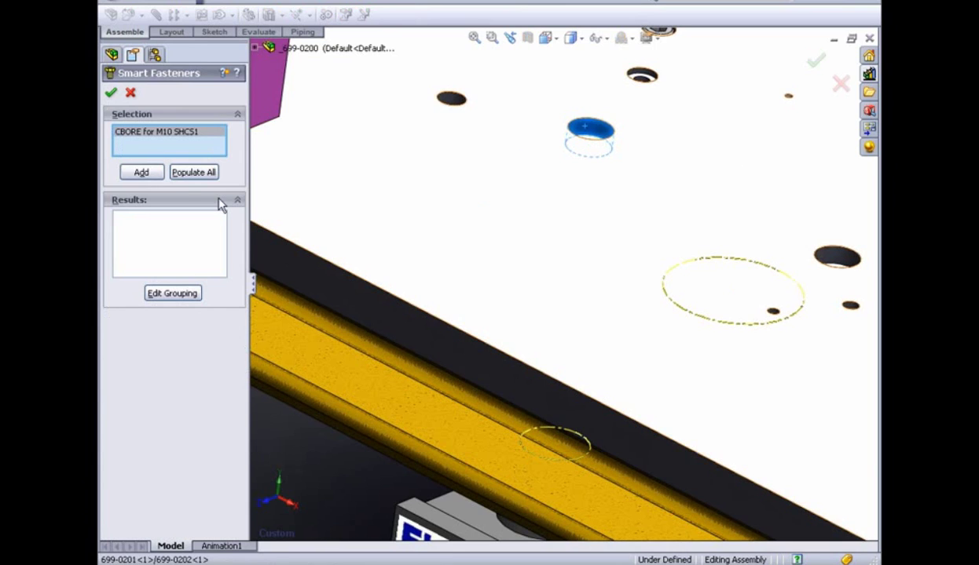
left_click(144, 172)
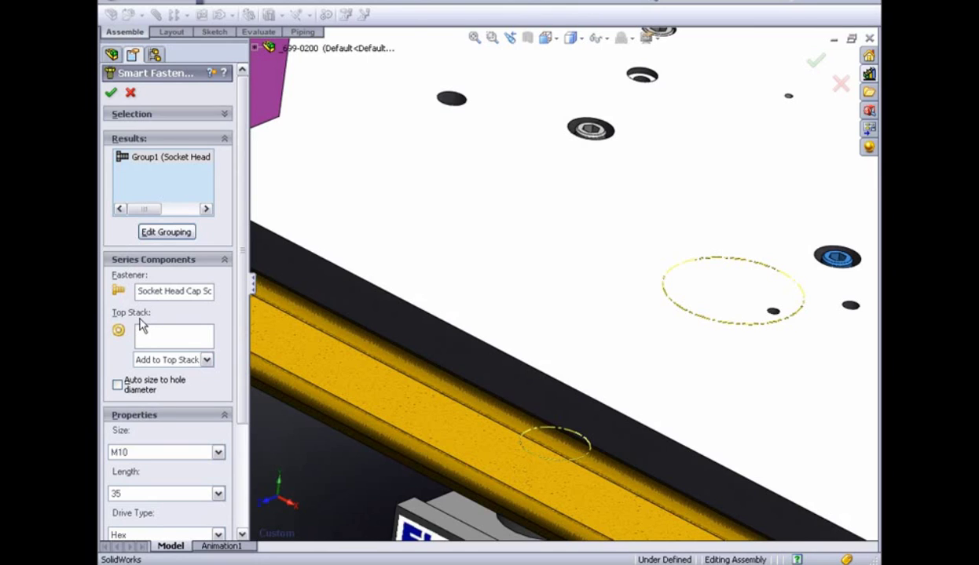
- Add narrow plain washers under the screw heads, then zoom into the SmartFastenerSection view
left_click(206, 359)
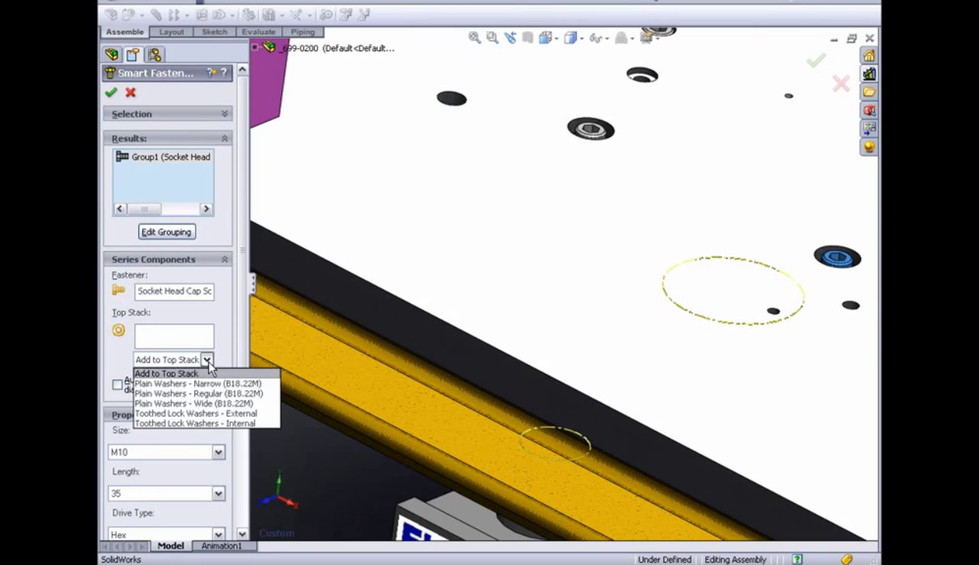
left_click(201, 384)
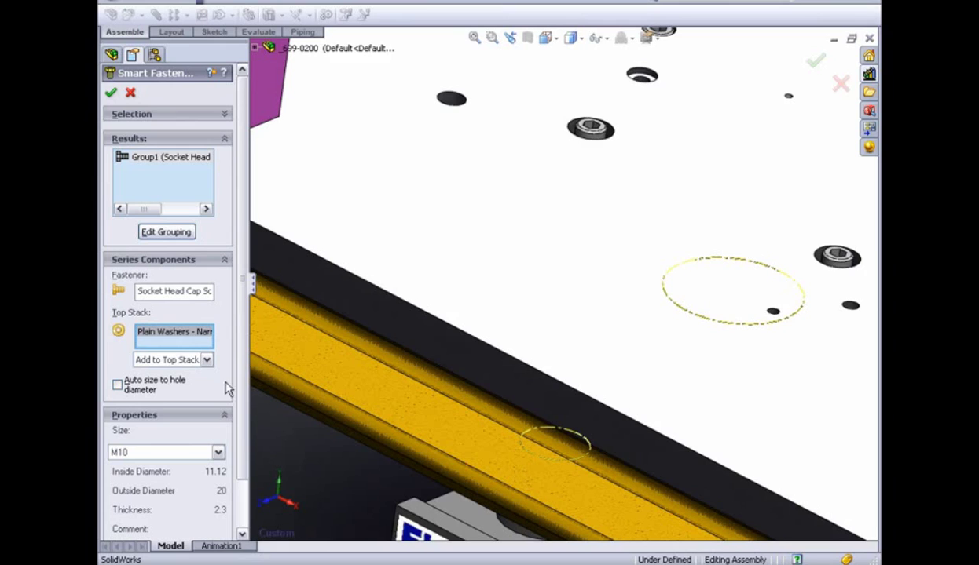
left_click(555, 37)
left_click(561, 132)
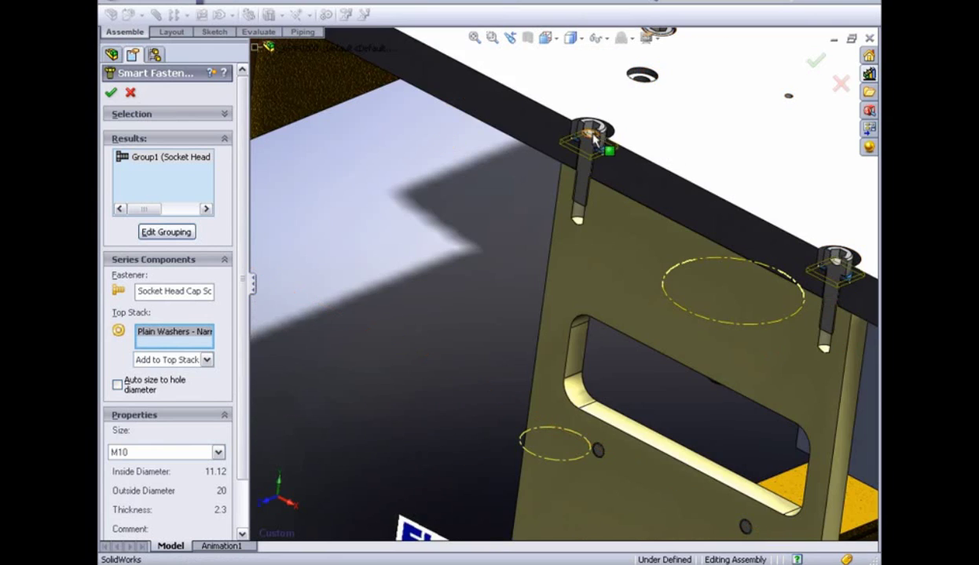
scroll(620, 161, "down", 3)
scroll(619, 162, "down", 3)
scroll(616, 162, "down", 2)
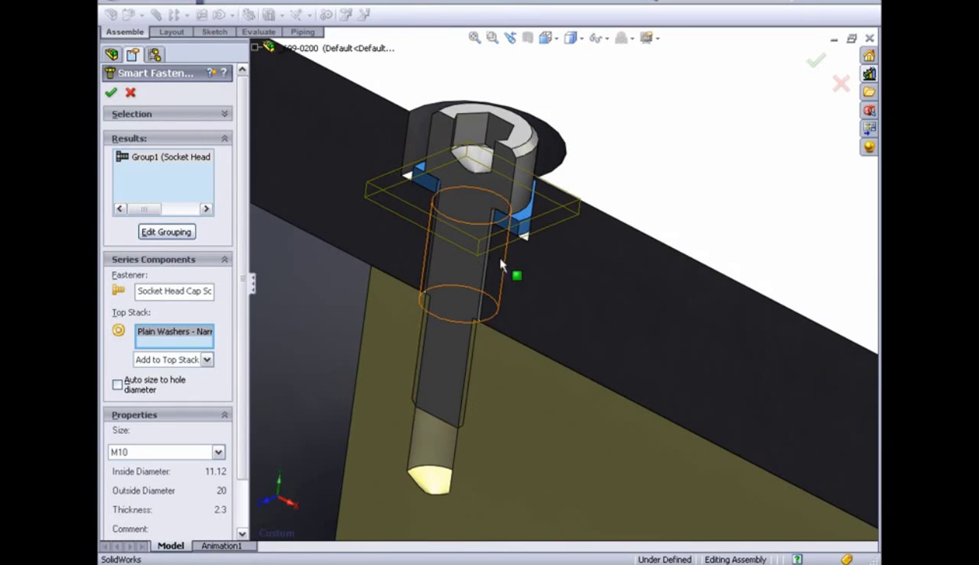
- Accept the smart fasteners, turn off the section view, and return to ISO view
left_click(817, 69)
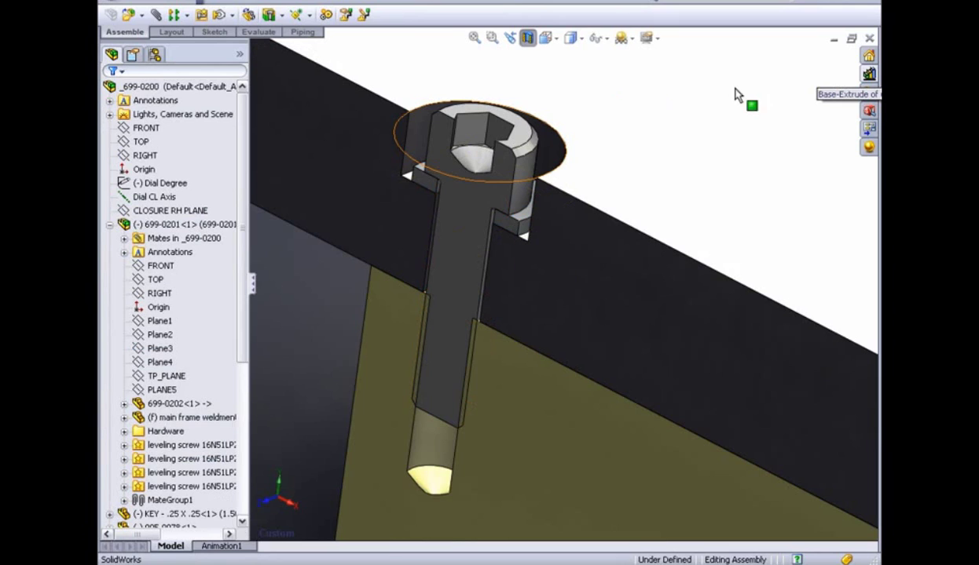
left_click(524, 39)
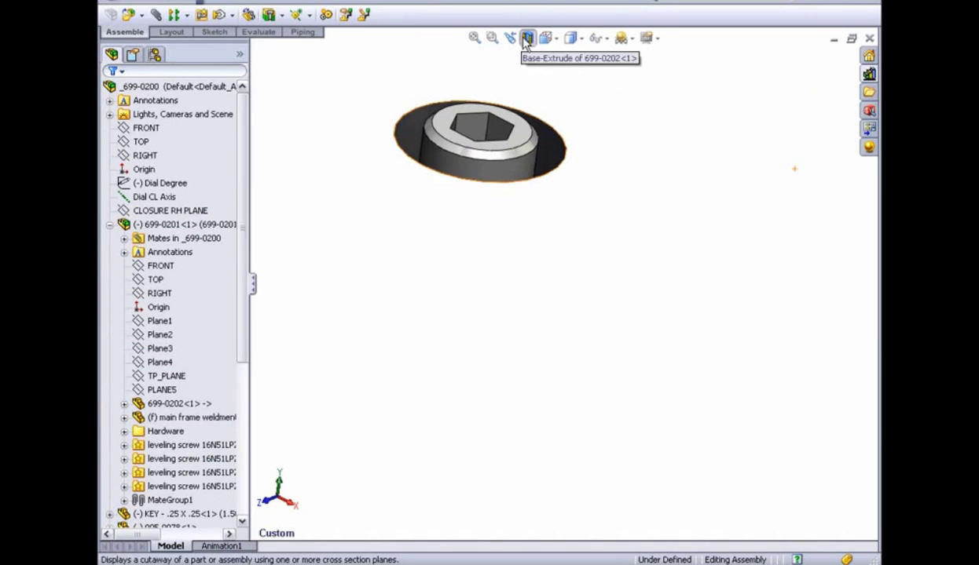
left_click(546, 38)
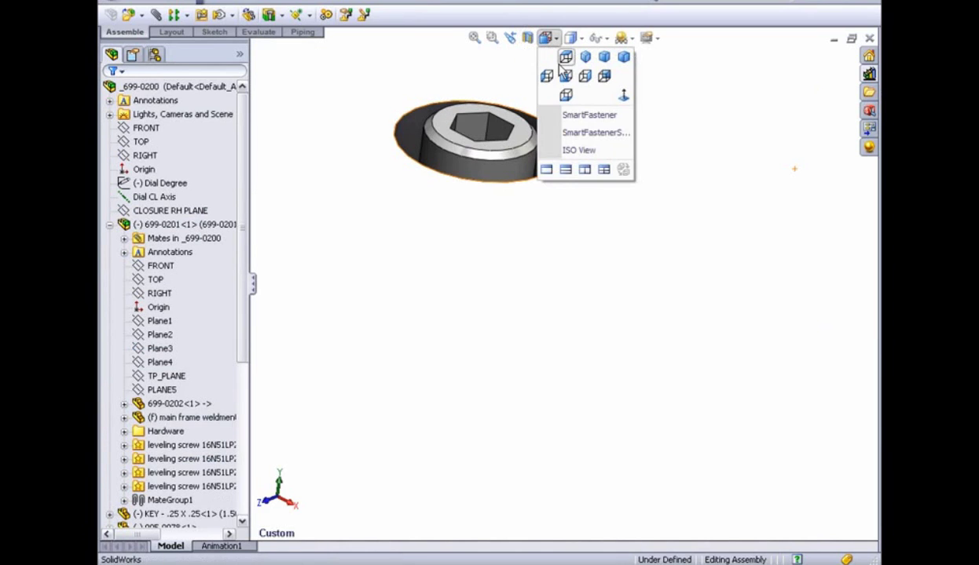
left_click(567, 150)
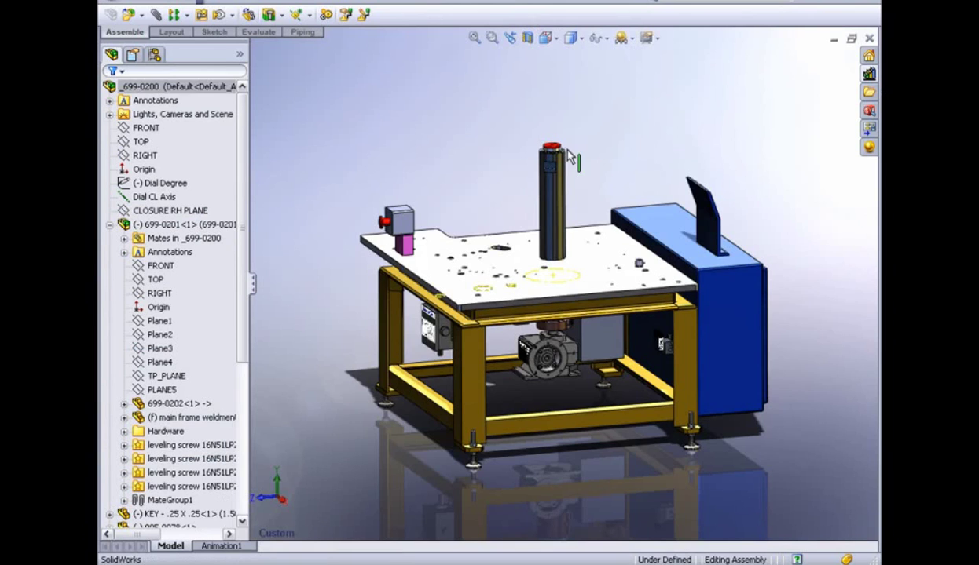
- Isolate the Winsmith speed reducer and zoom onto its mounting flange
right_click(575, 355)
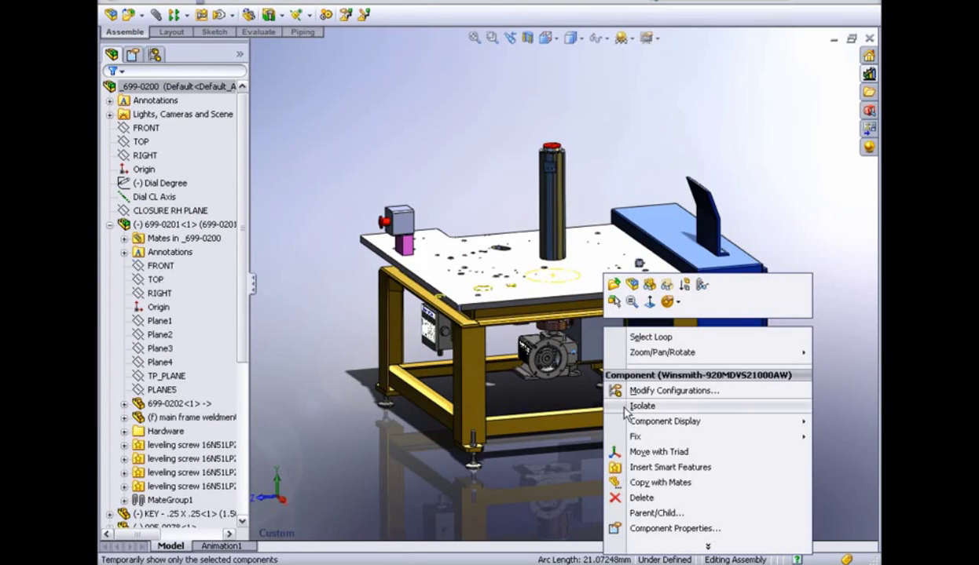
left_click(618, 406)
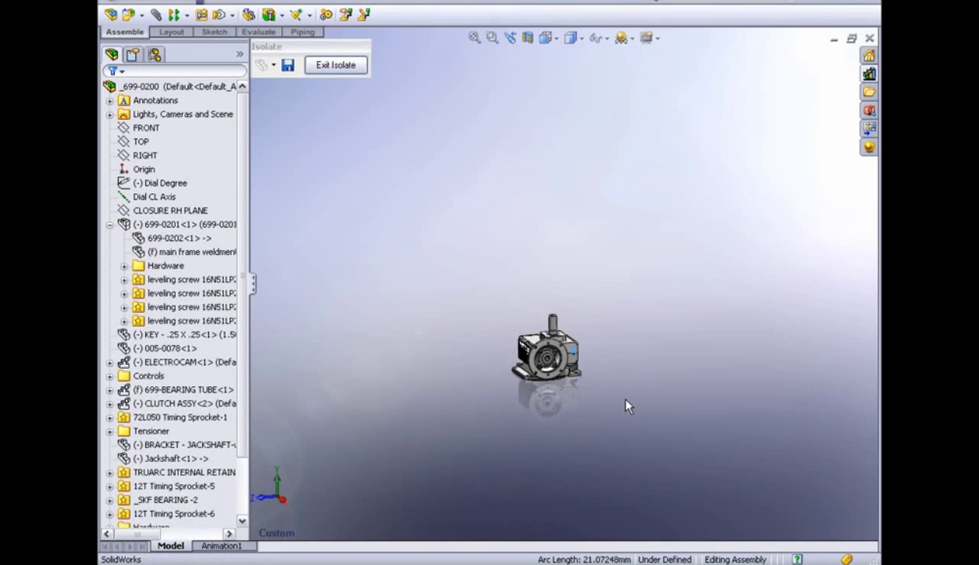
middle_click_drag(626, 406, 624, 377)
scroll(624, 377, "down", 1)
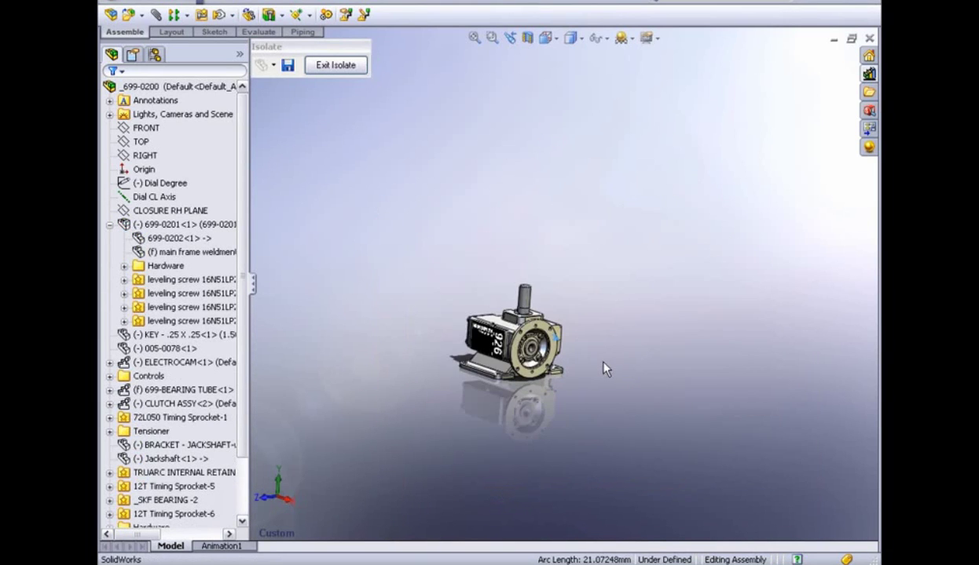
scroll(605, 367, "down", 2)
scroll(542, 292, "down", 3)
scroll(536, 461, "down", 2)
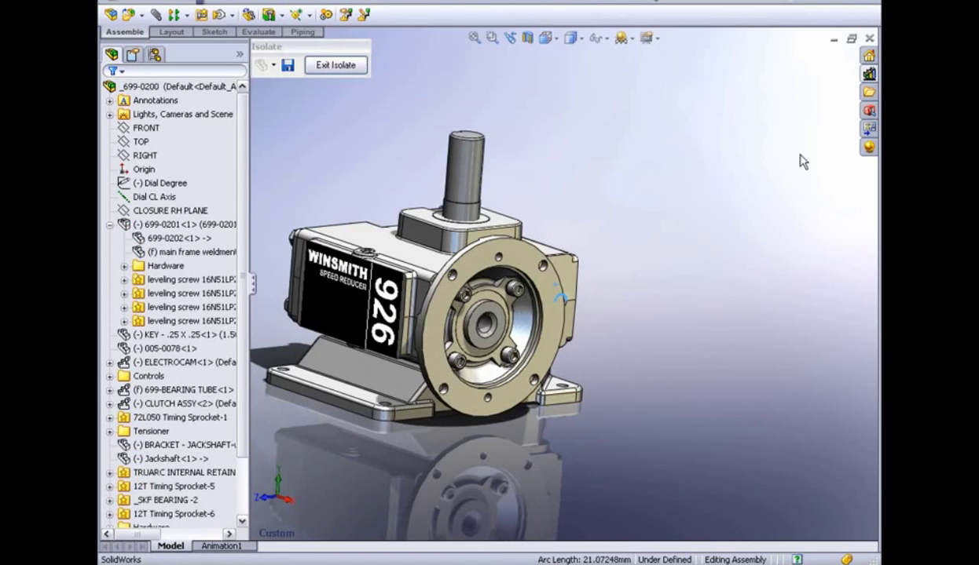
- Open the Capping Machine Parts folder in the Design Library
left_click(868, 76)
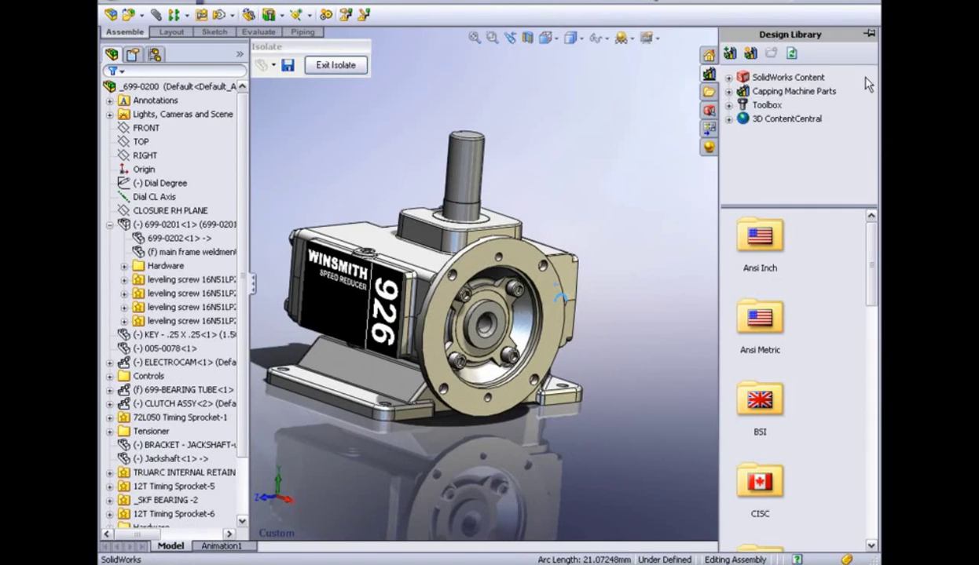
left_click(790, 93)
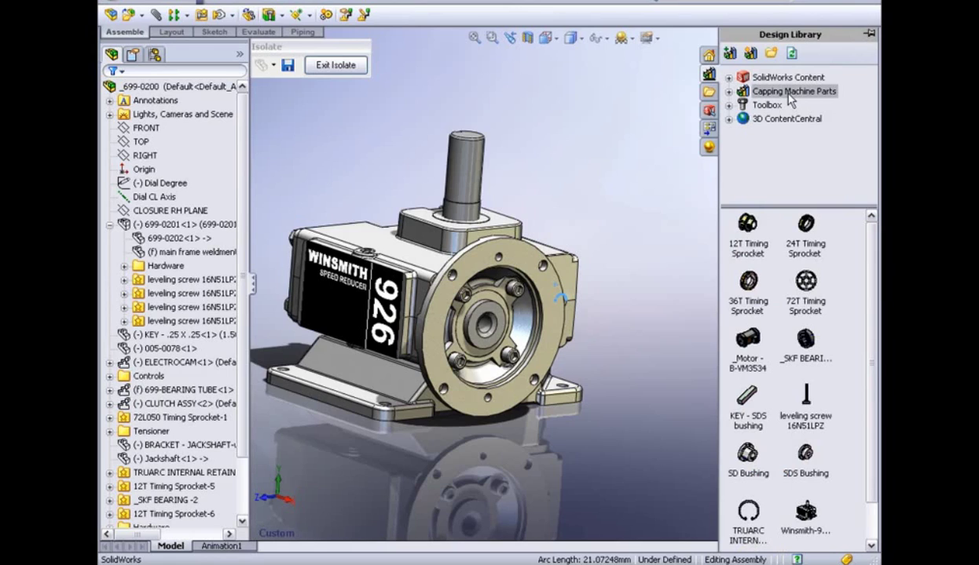
double_click(790, 93)
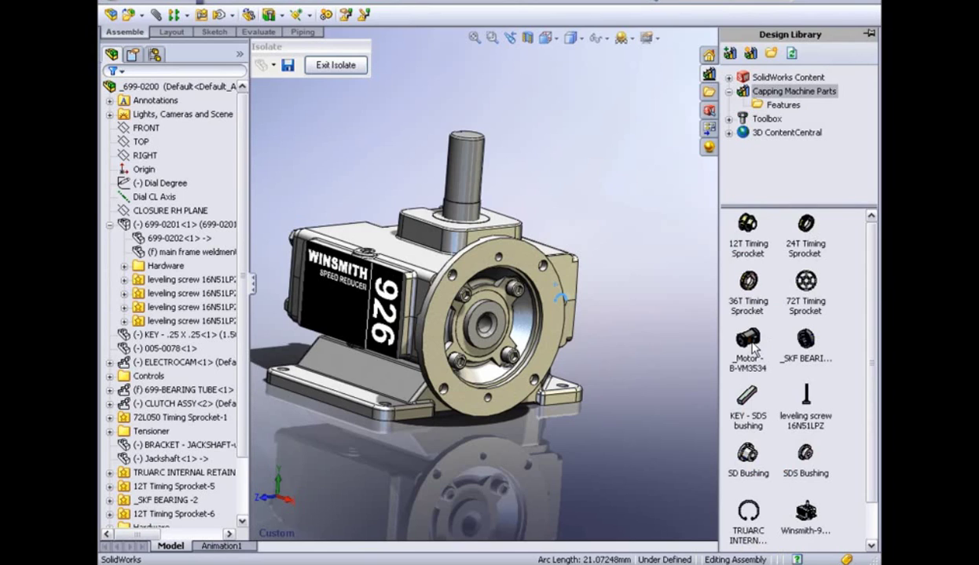
- Drag the B-VM3534 motor onto the reducer flange so it snaps concentric
left_click_drag(753, 346, 641, 376)
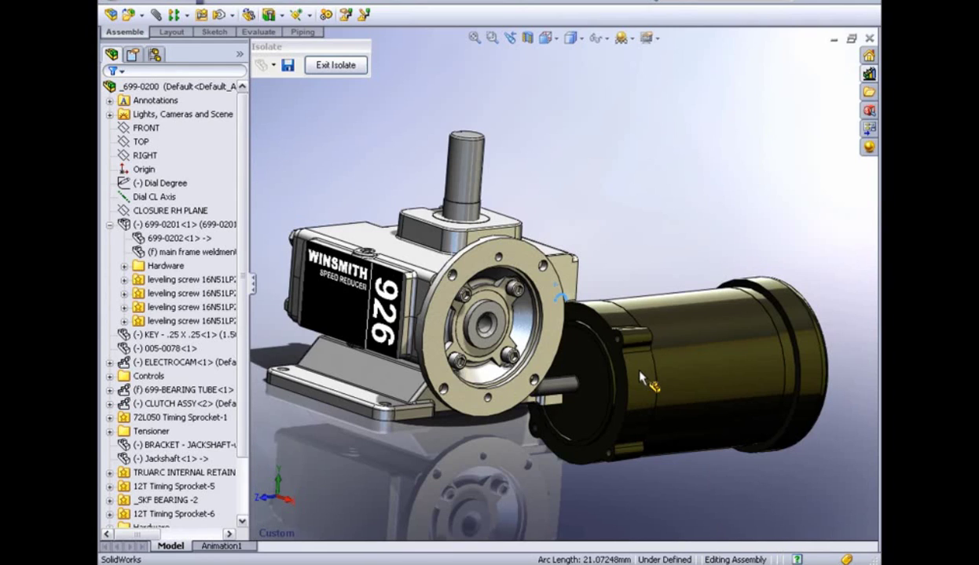
left_click_drag(640, 374, 549, 358)
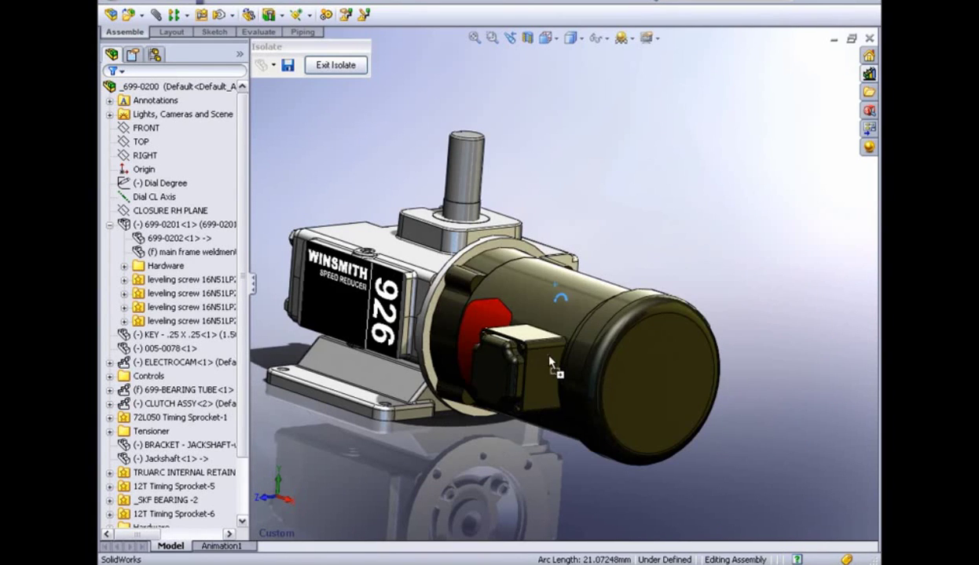
left_click_drag(549, 359, 543, 359)
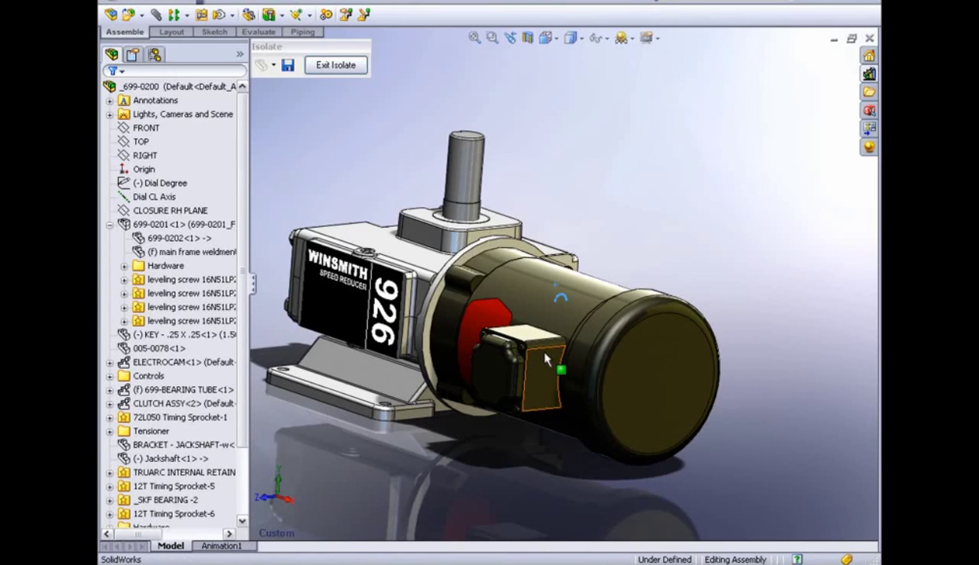
mouse_move(542, 358)
middle_mouse_down()
mouse_move(621, 296)
mouse_move(677, 319)
middle_mouse_up()
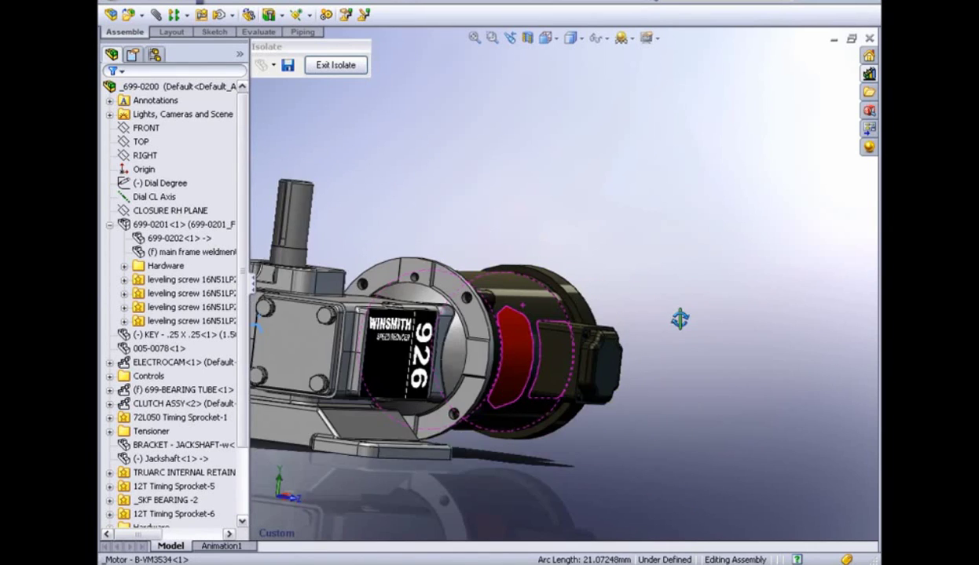
scroll(468, 330, "down", 2)
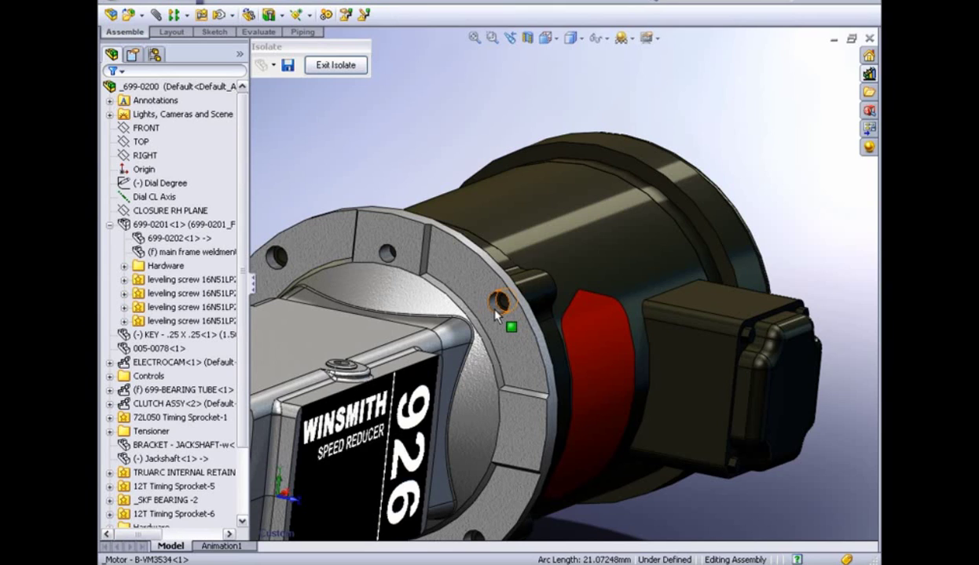
- Insert the motor's socket head cap screws via Insert Smart Features, then exit Isolate
right_click(488, 220)
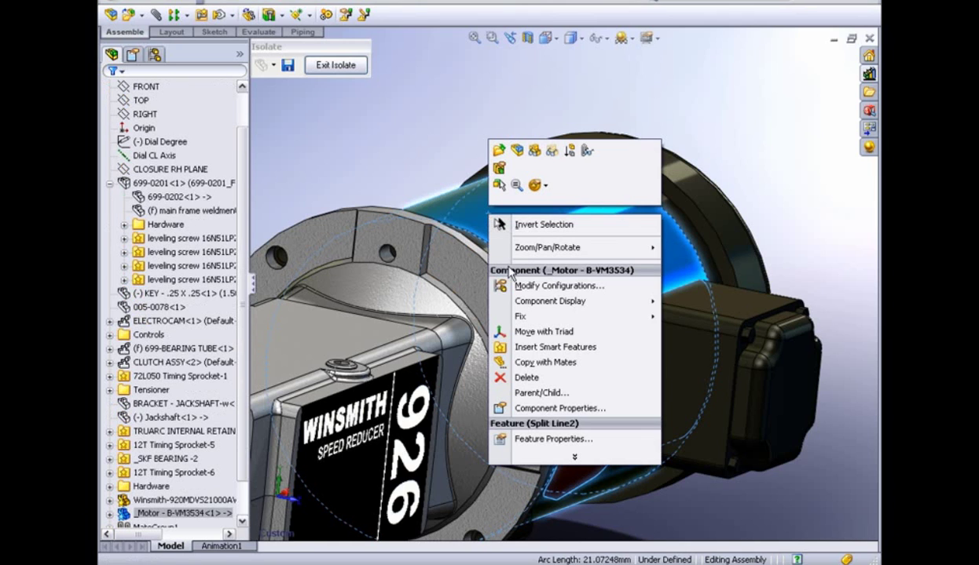
left_click(527, 347)
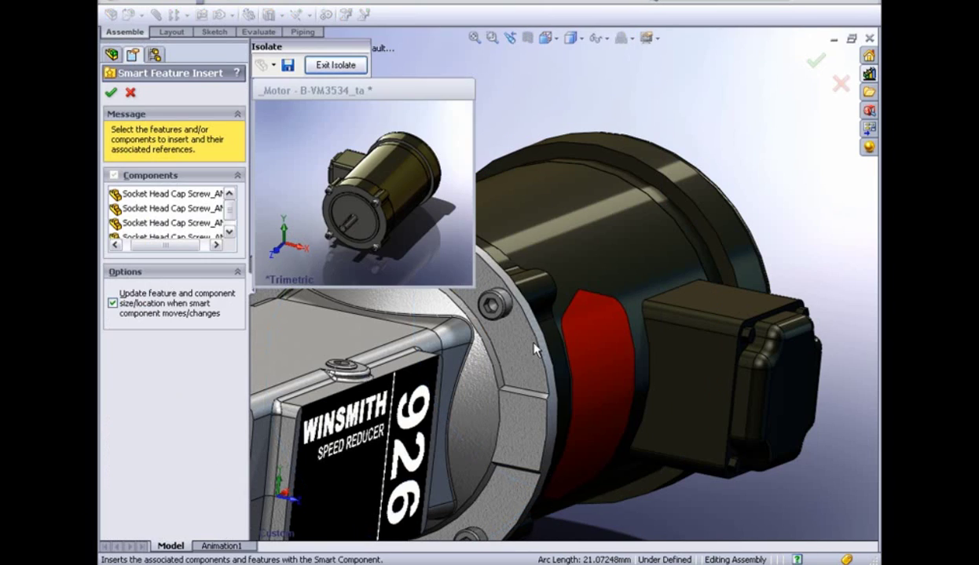
left_click(110, 94)
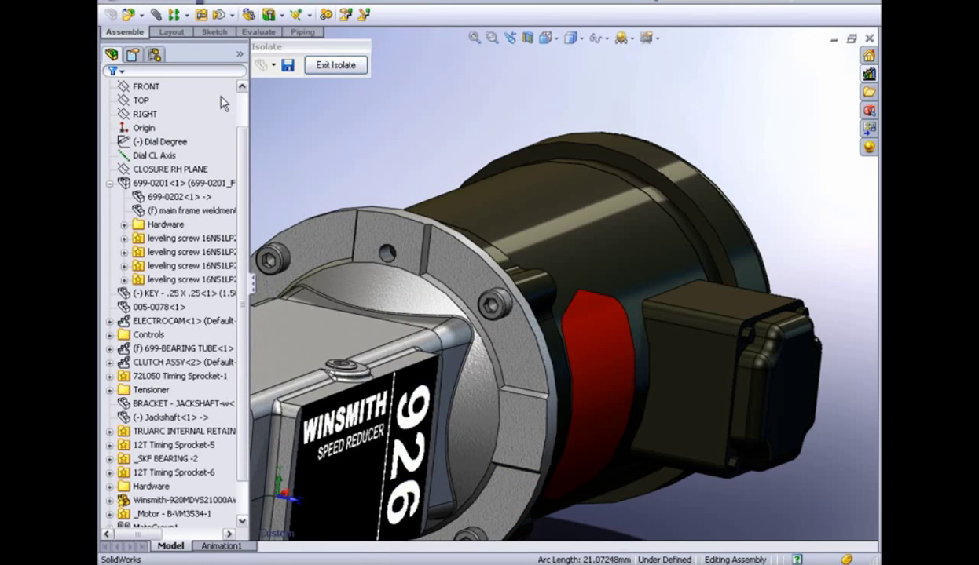
left_click(322, 65)
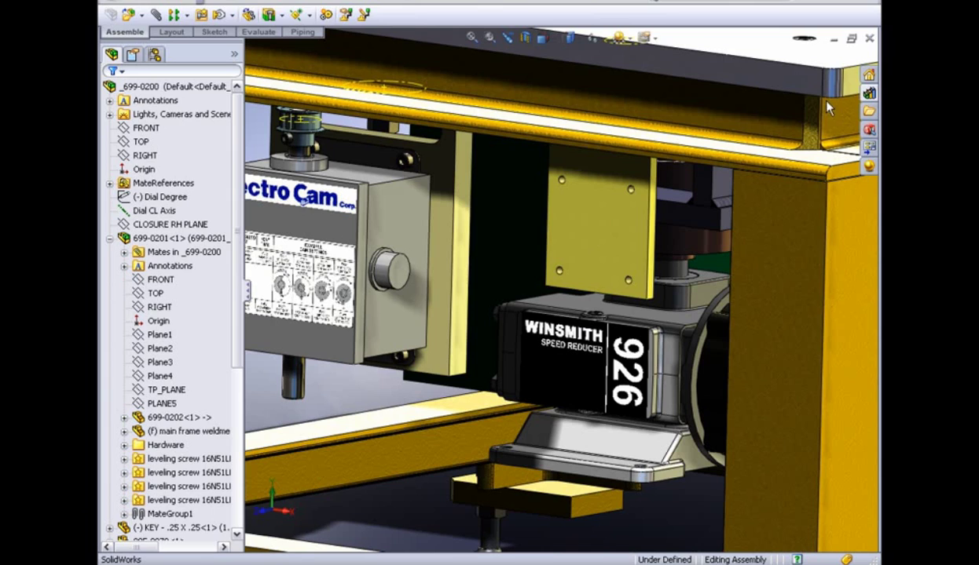
- Browse the Design Library to 3D ContentCentral > Supplier Content > All Suppliers
left_click(869, 92)
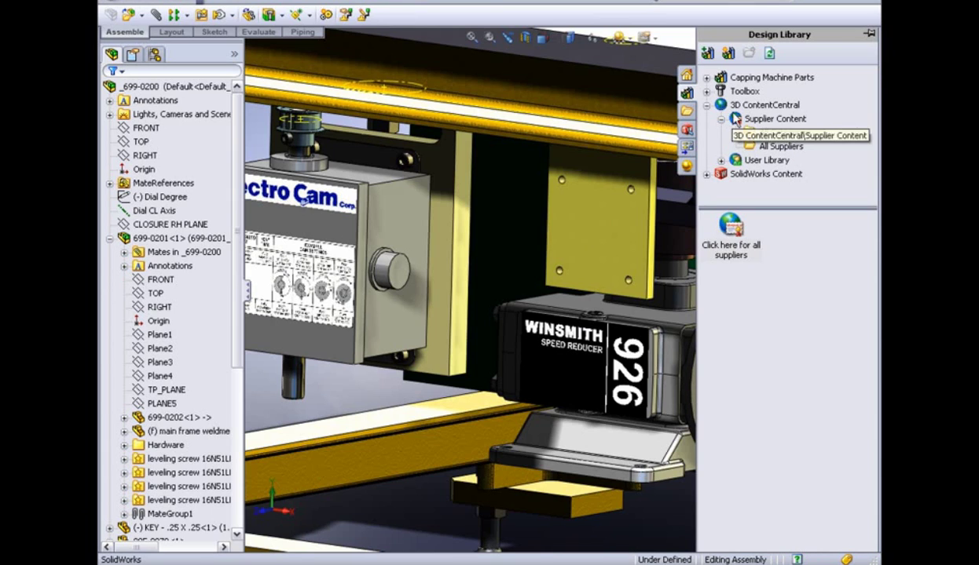
left_click(744, 106)
left_click(748, 121)
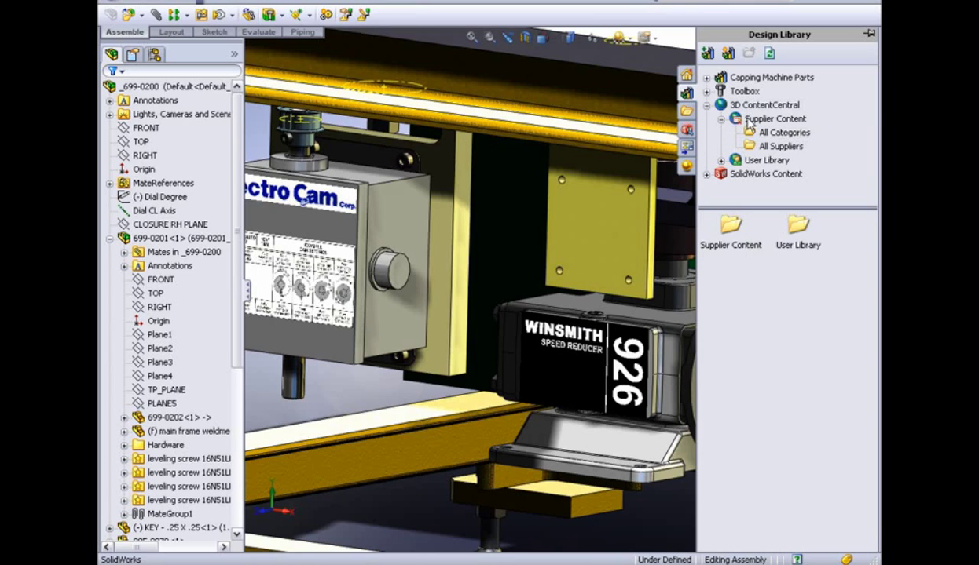
left_click(750, 147)
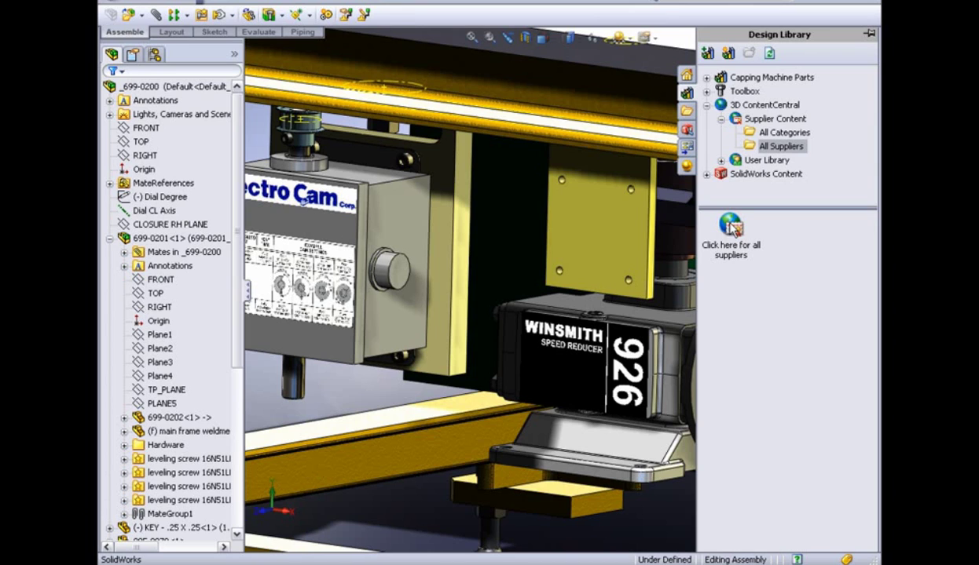
- Browse from the supplier directory to SMC Corporation of America > Airline Equipment > Combination Units > AC > Metric, North American
left_click(731, 227)
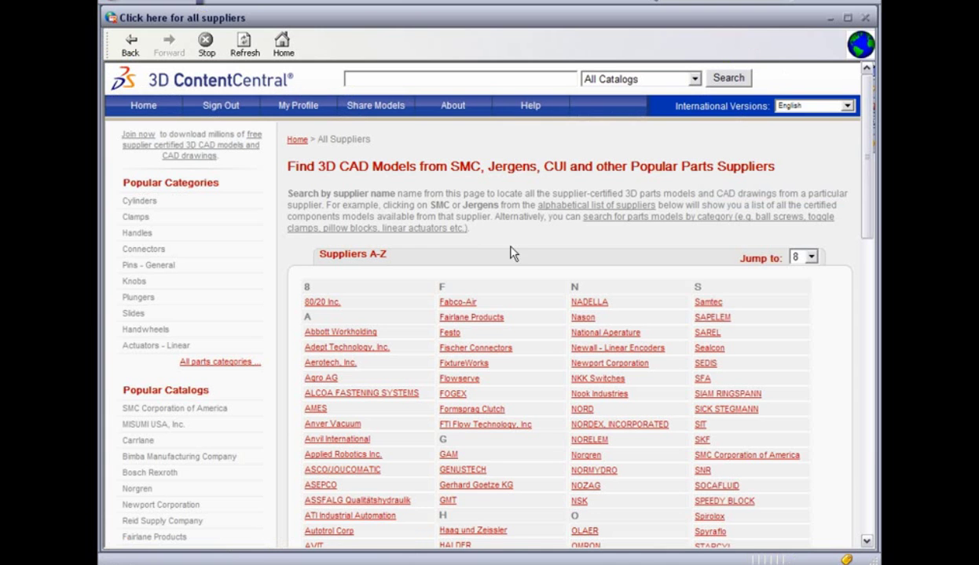
mouse_move(866, 157)
left_mouse_down()
mouse_move(861, 358)
mouse_move(872, 179)
mouse_move(848, 169)
left_mouse_up()
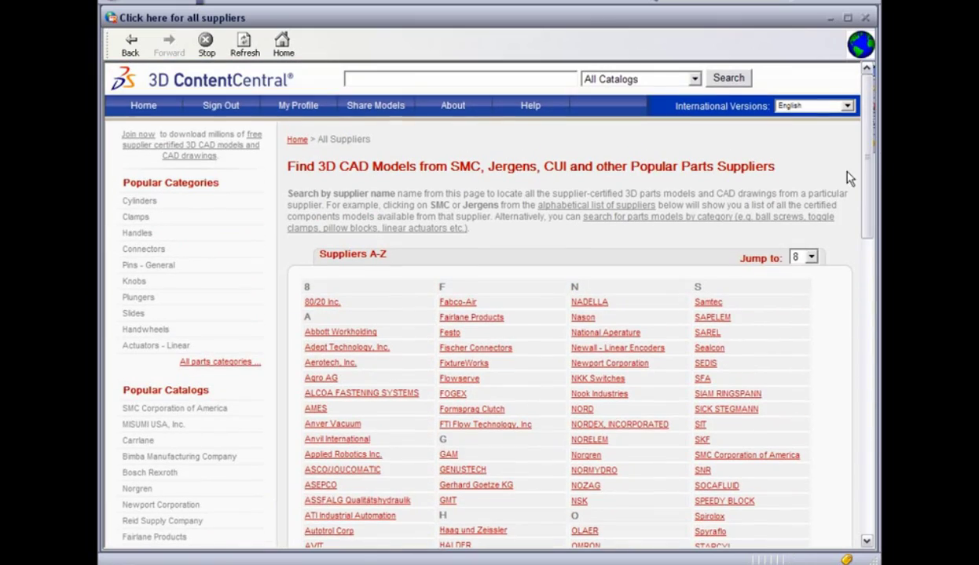
left_click(715, 460)
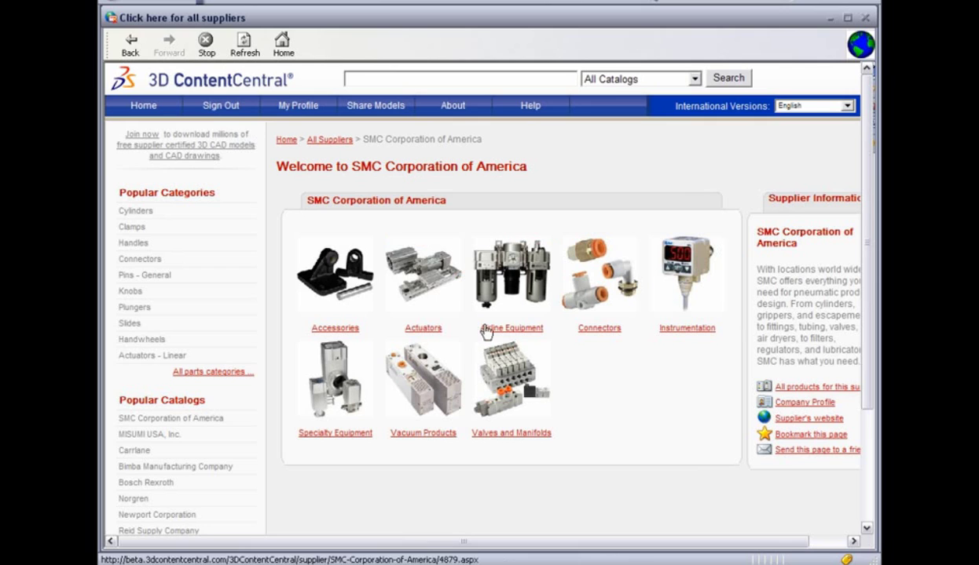
left_click(506, 300)
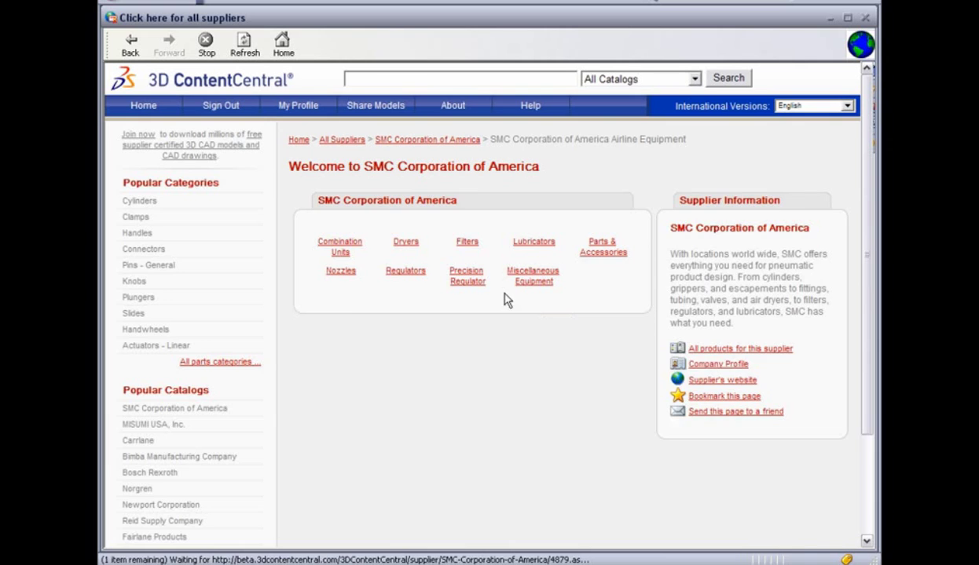
left_click(322, 268)
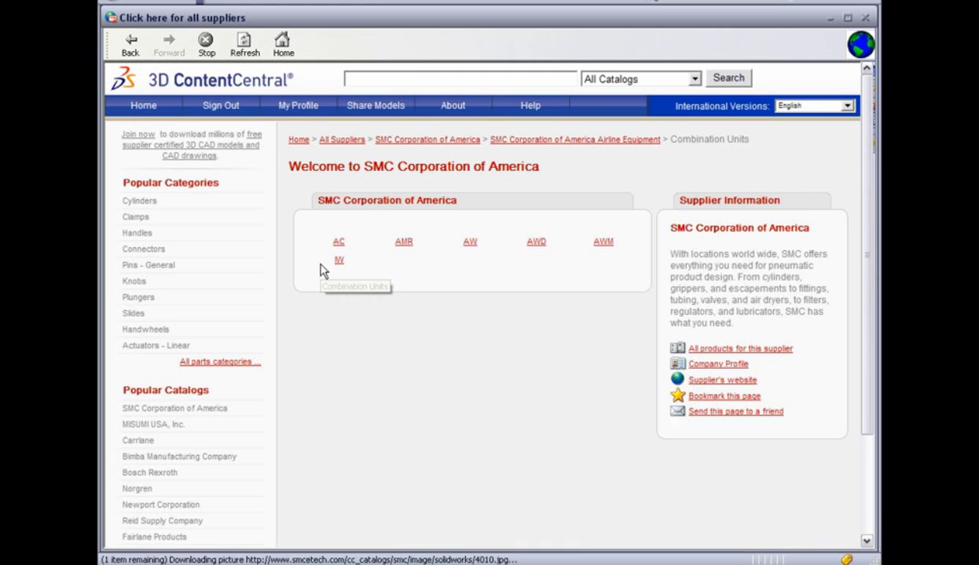
left_click(336, 270)
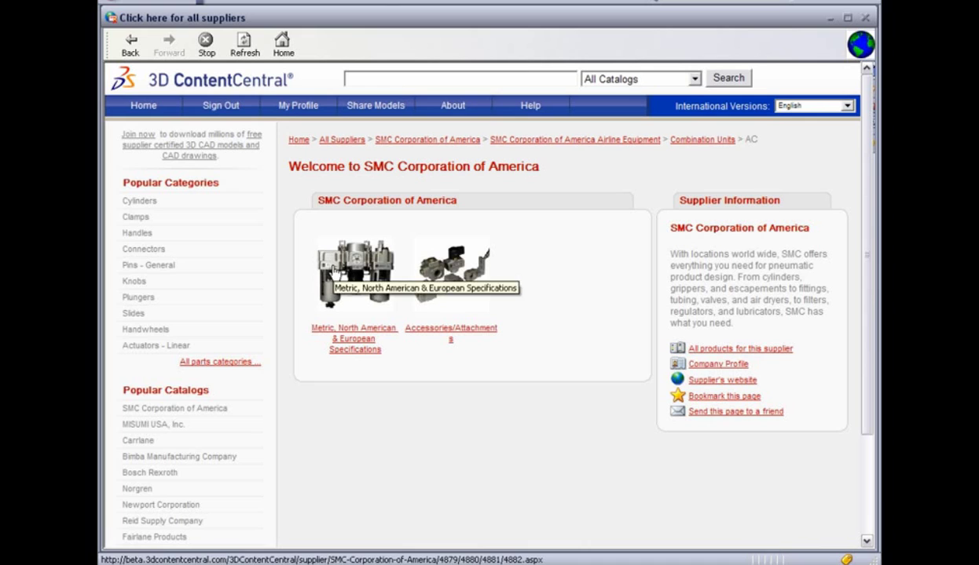
left_click(335, 270)
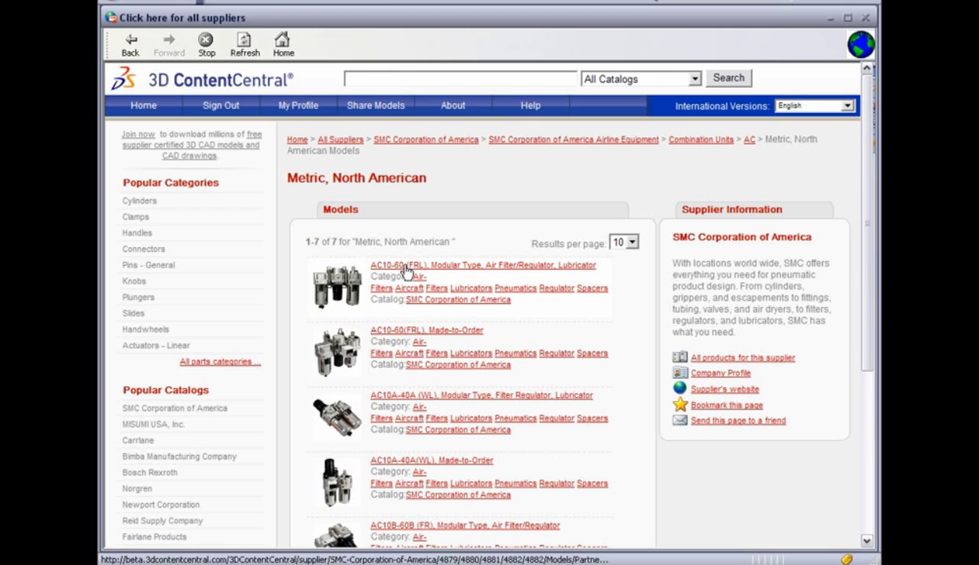
- Open the AC10-60 (FRL) page and set size 40 (1/2) with port size 03 (3/8)
left_click(436, 267)
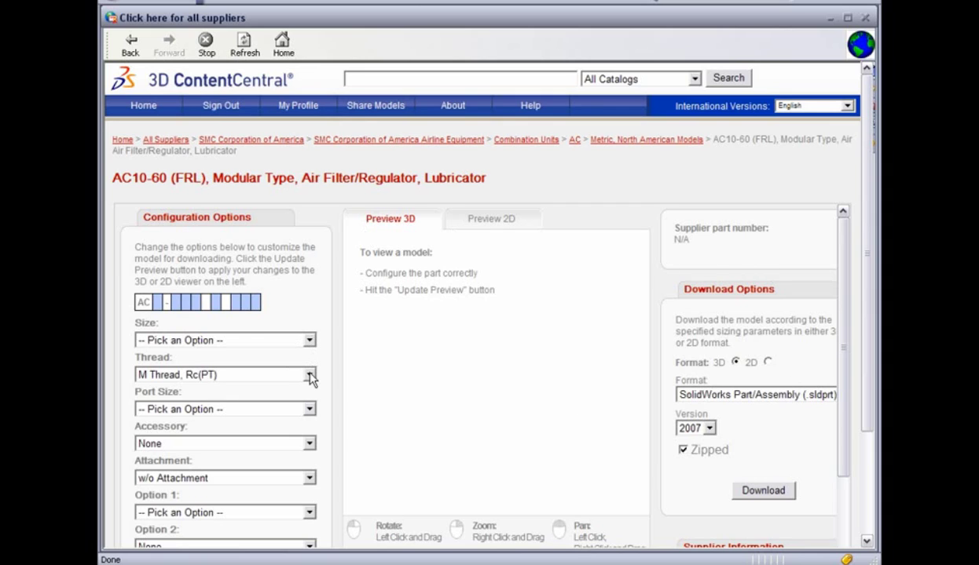
left_click(310, 341)
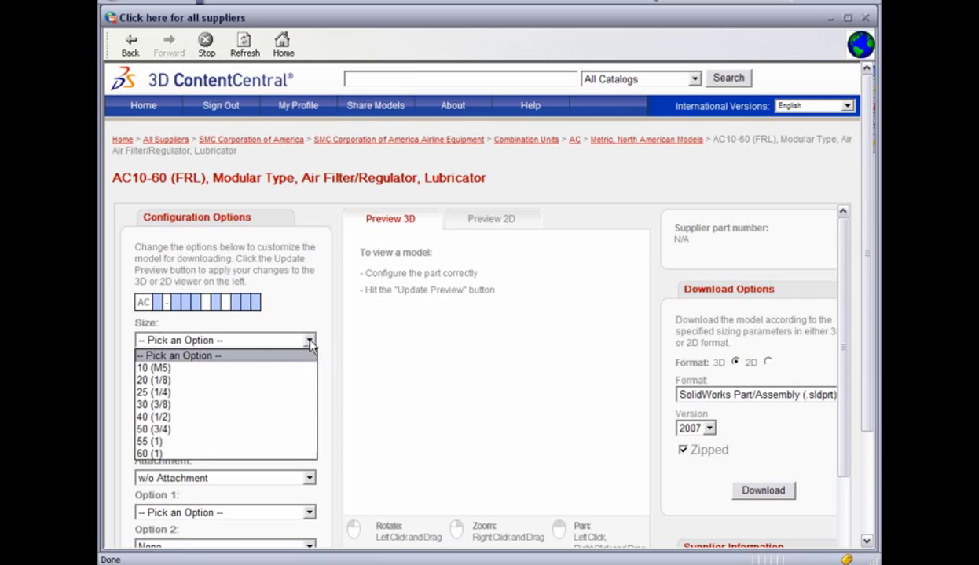
left_click(206, 417)
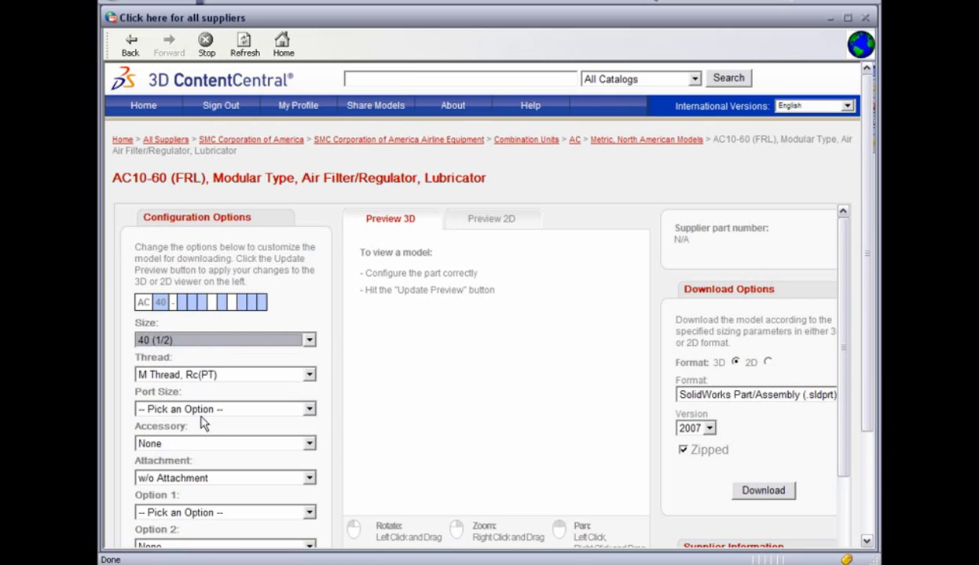
left_click(308, 410)
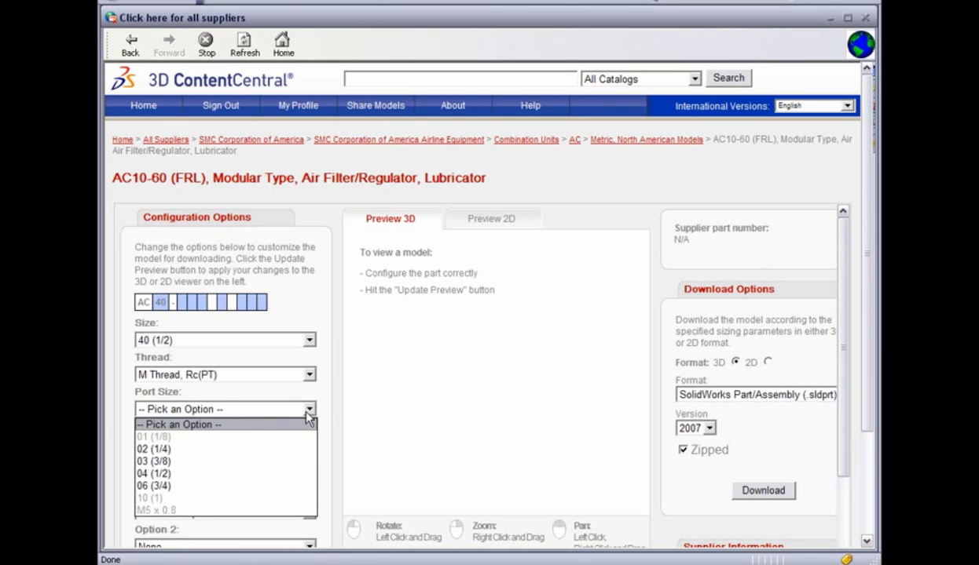
left_click(188, 464)
- Set Option 1 to 8 (Metal Bowl w/Level Gauge) and render the 3D preview
scroll(185, 440, "down", 3)
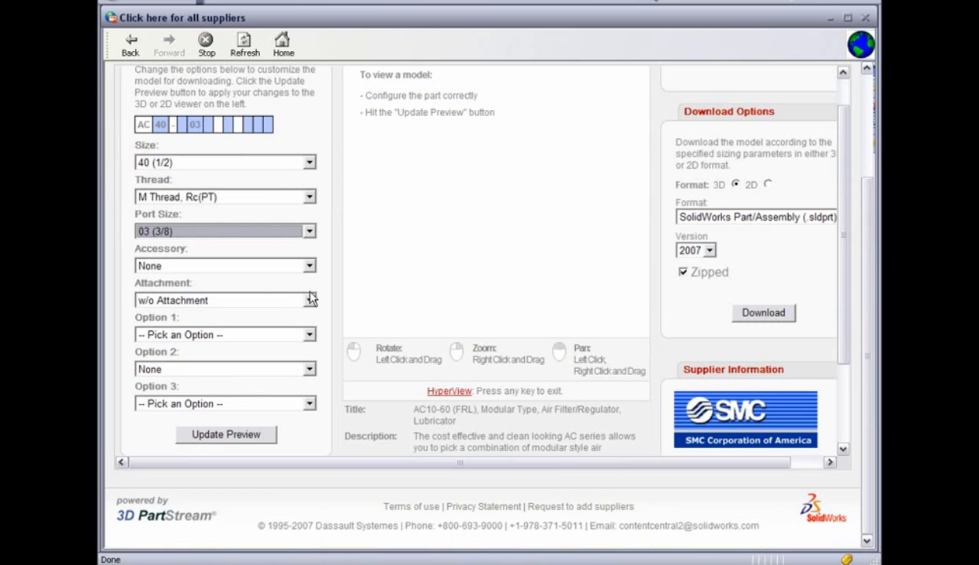
left_click(310, 335)
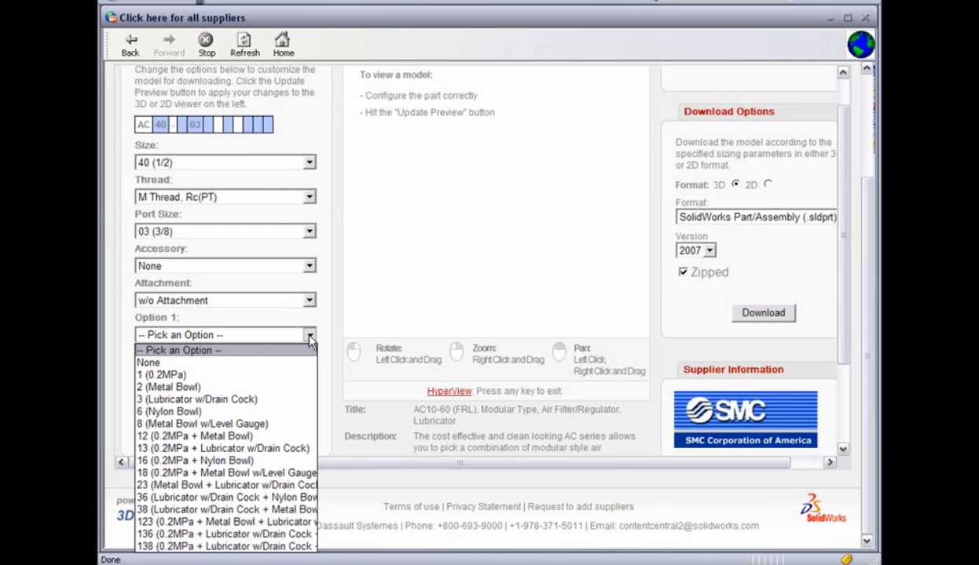
left_click(190, 424)
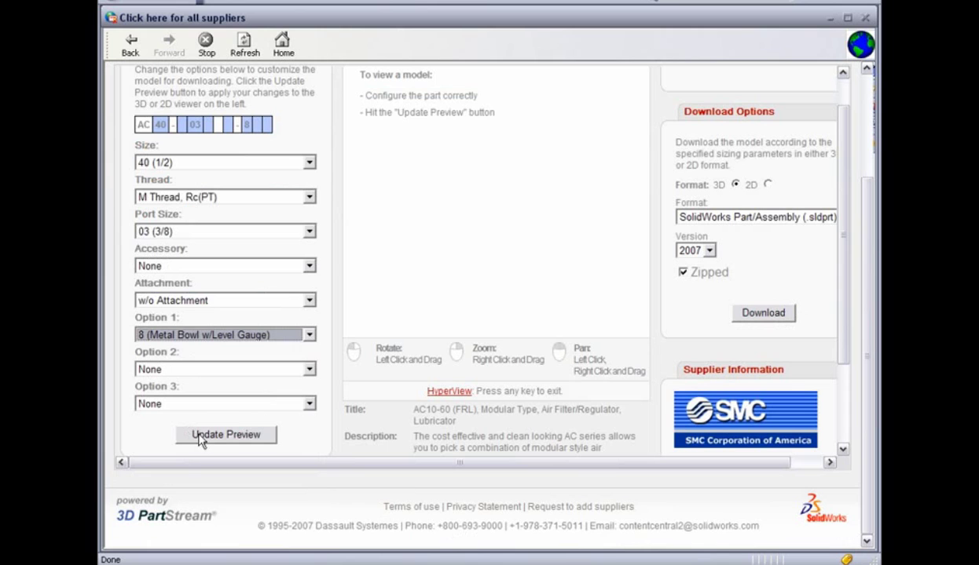
left_click(240, 438)
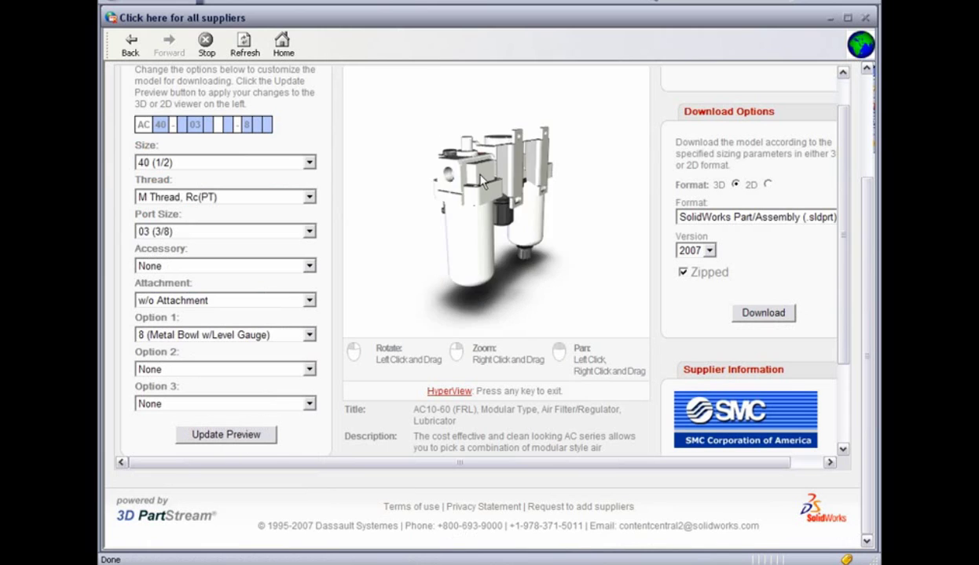
scroll(525, 184, "up", 5)
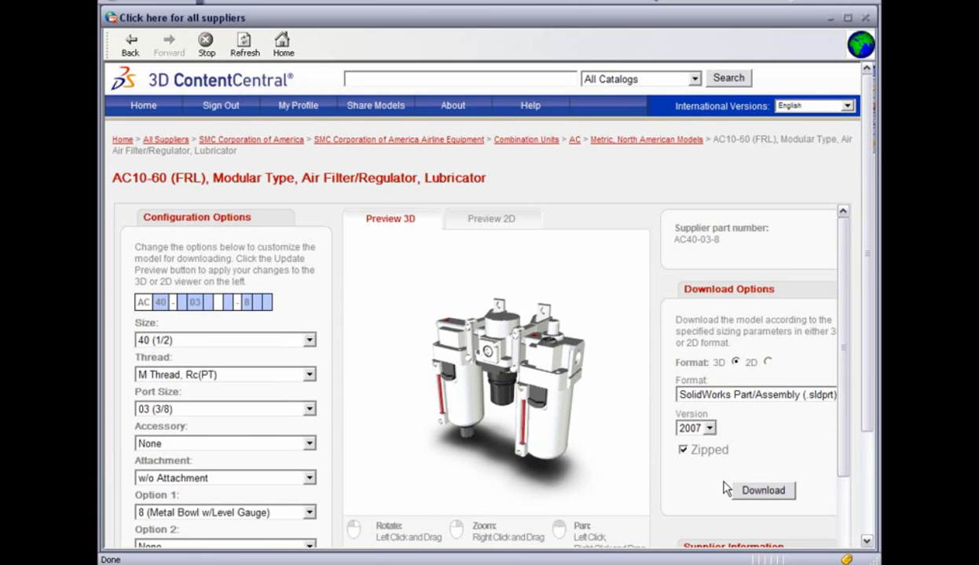
- Download the AC40-03-8 model unzipped into Capping Machine > Capping Machine Parts
left_click(682, 453)
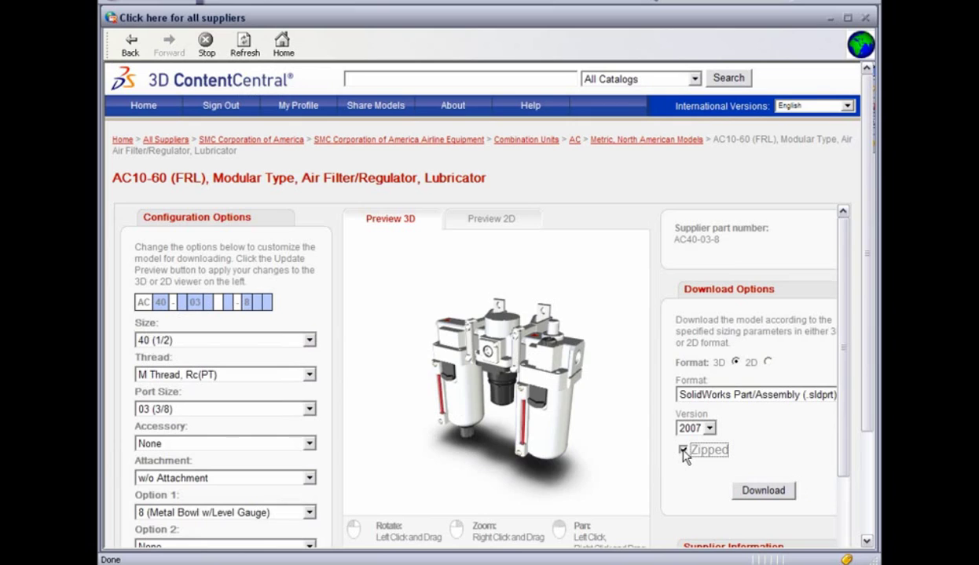
left_click(777, 493)
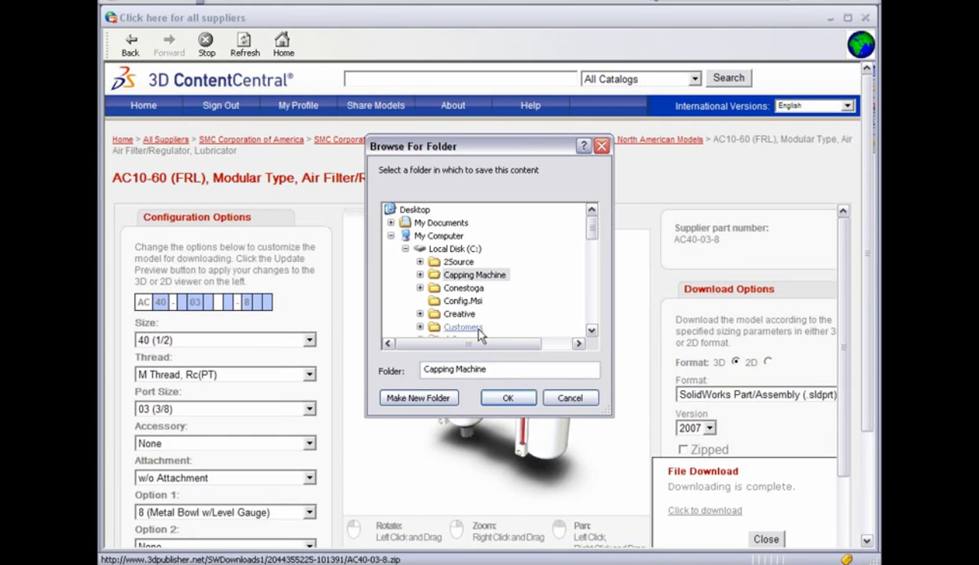
double_click(443, 277)
left_click(470, 315)
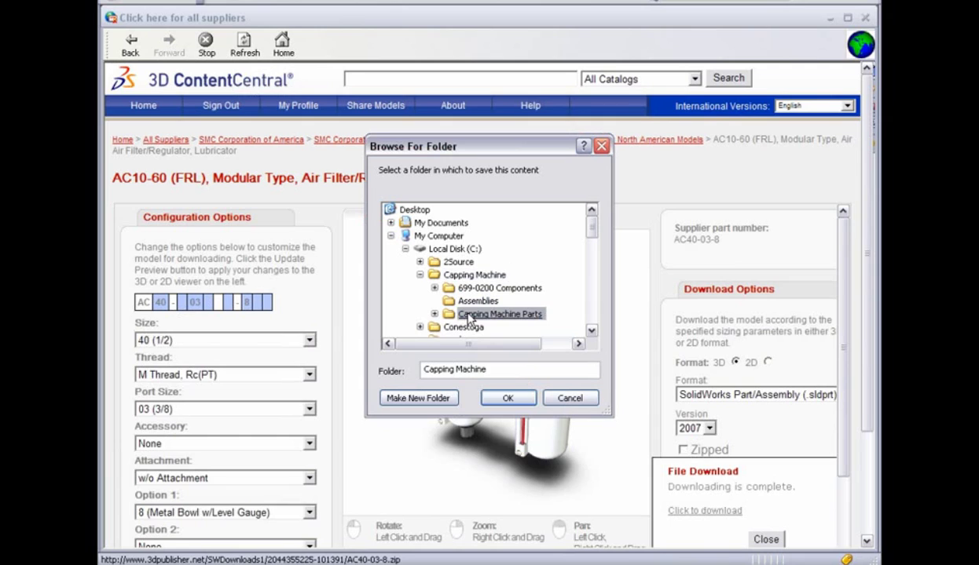
double_click(470, 315)
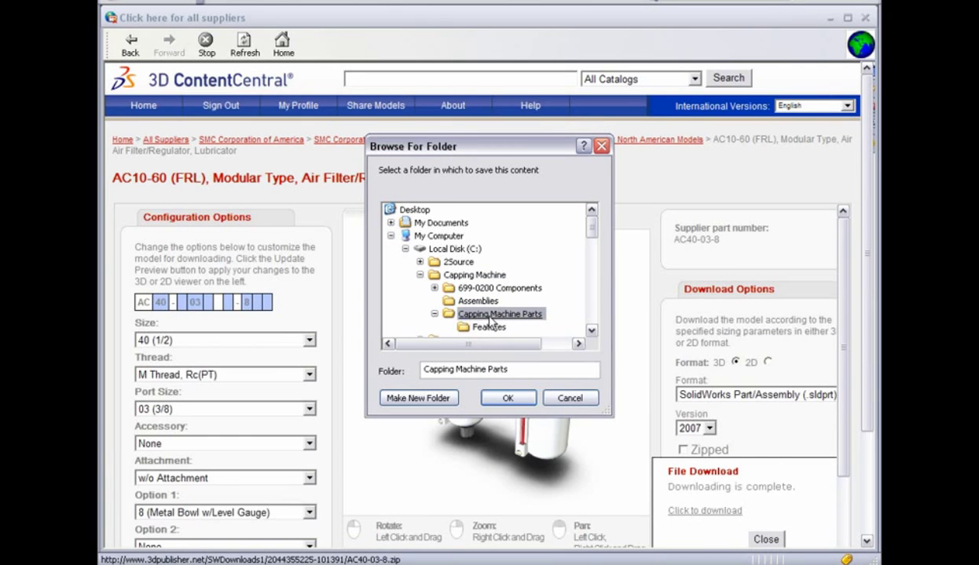
left_click(507, 399)
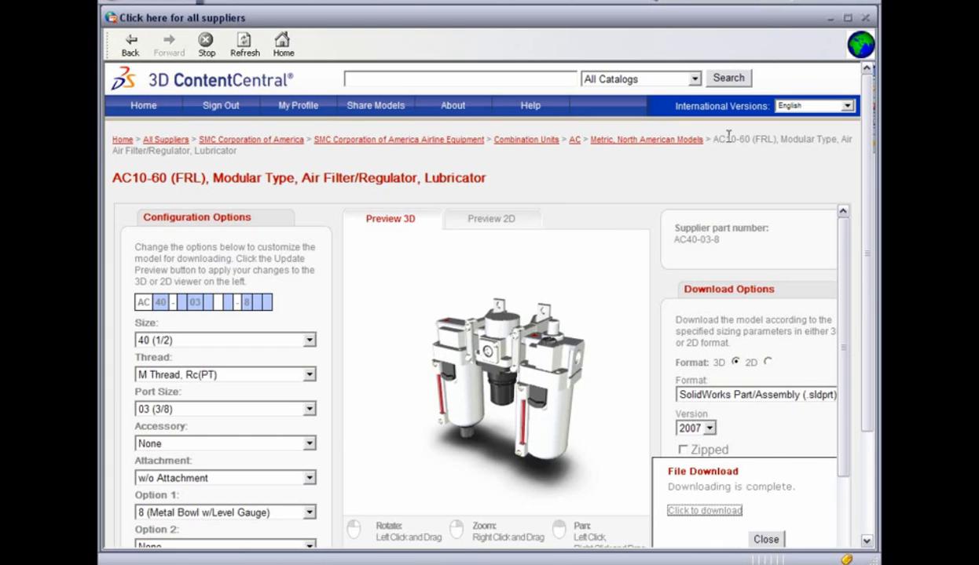
- Drag AC40-03-8 from the Design Library's Capping Machine Parts folder into the assembly
left_click(865, 19)
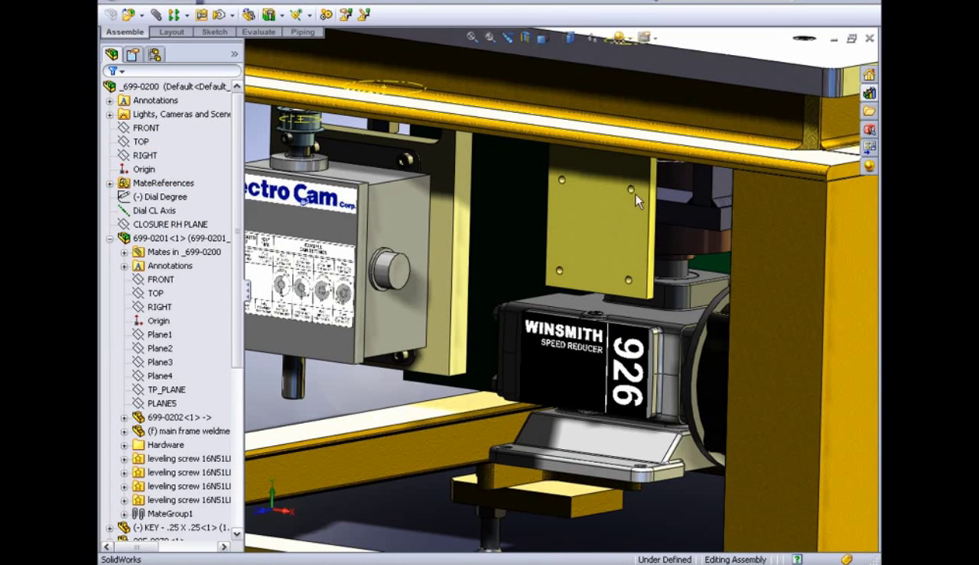
left_click(868, 94)
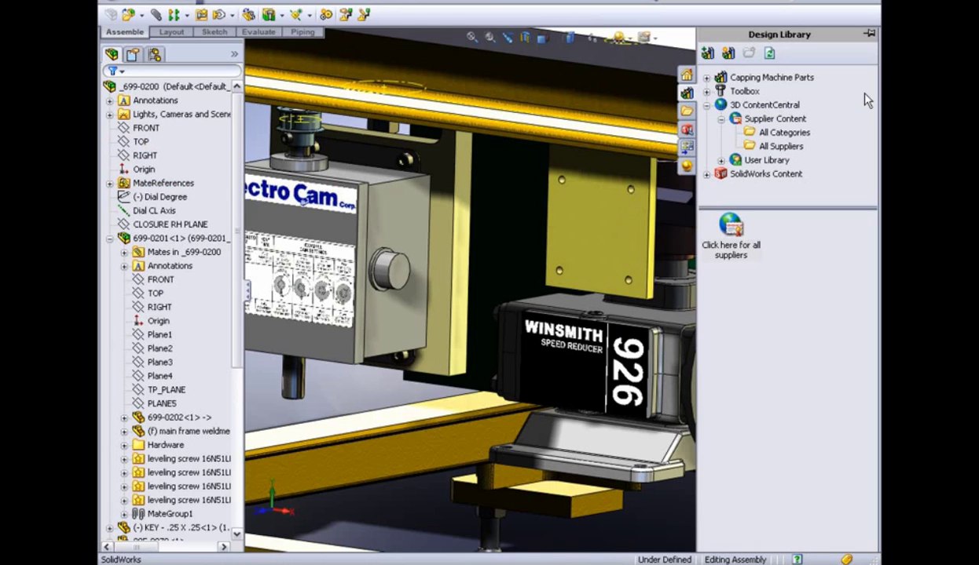
left_click(737, 78)
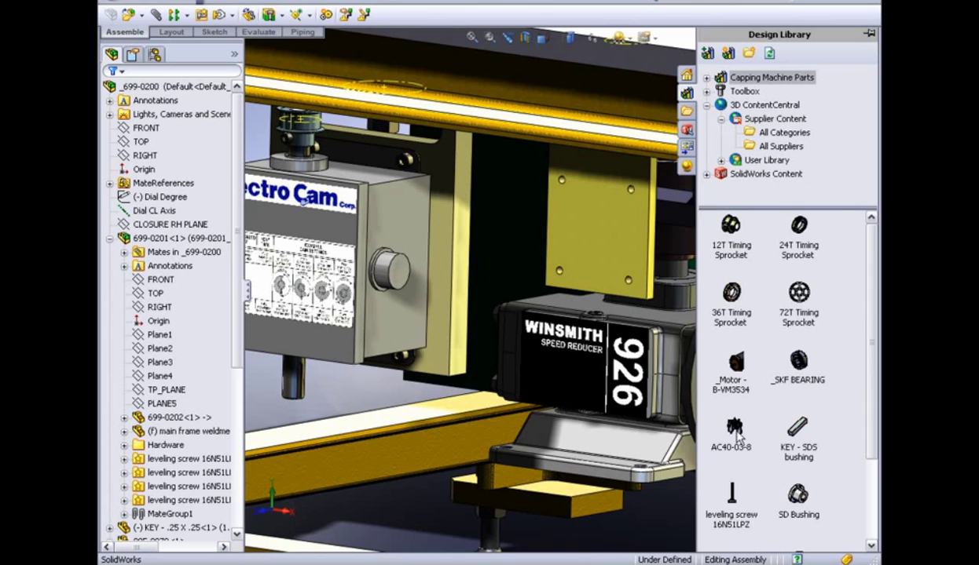
left_click_drag(719, 425, 349, 394)
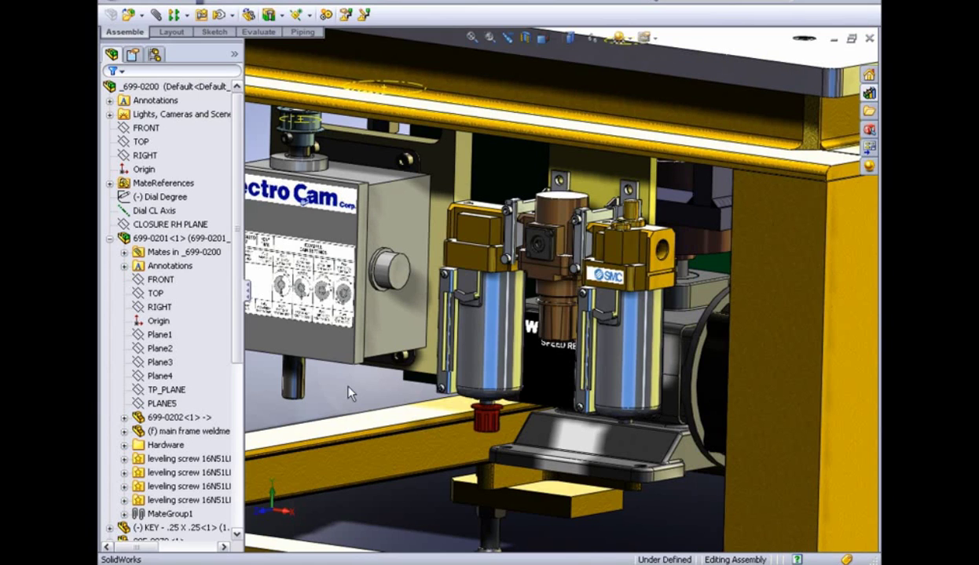